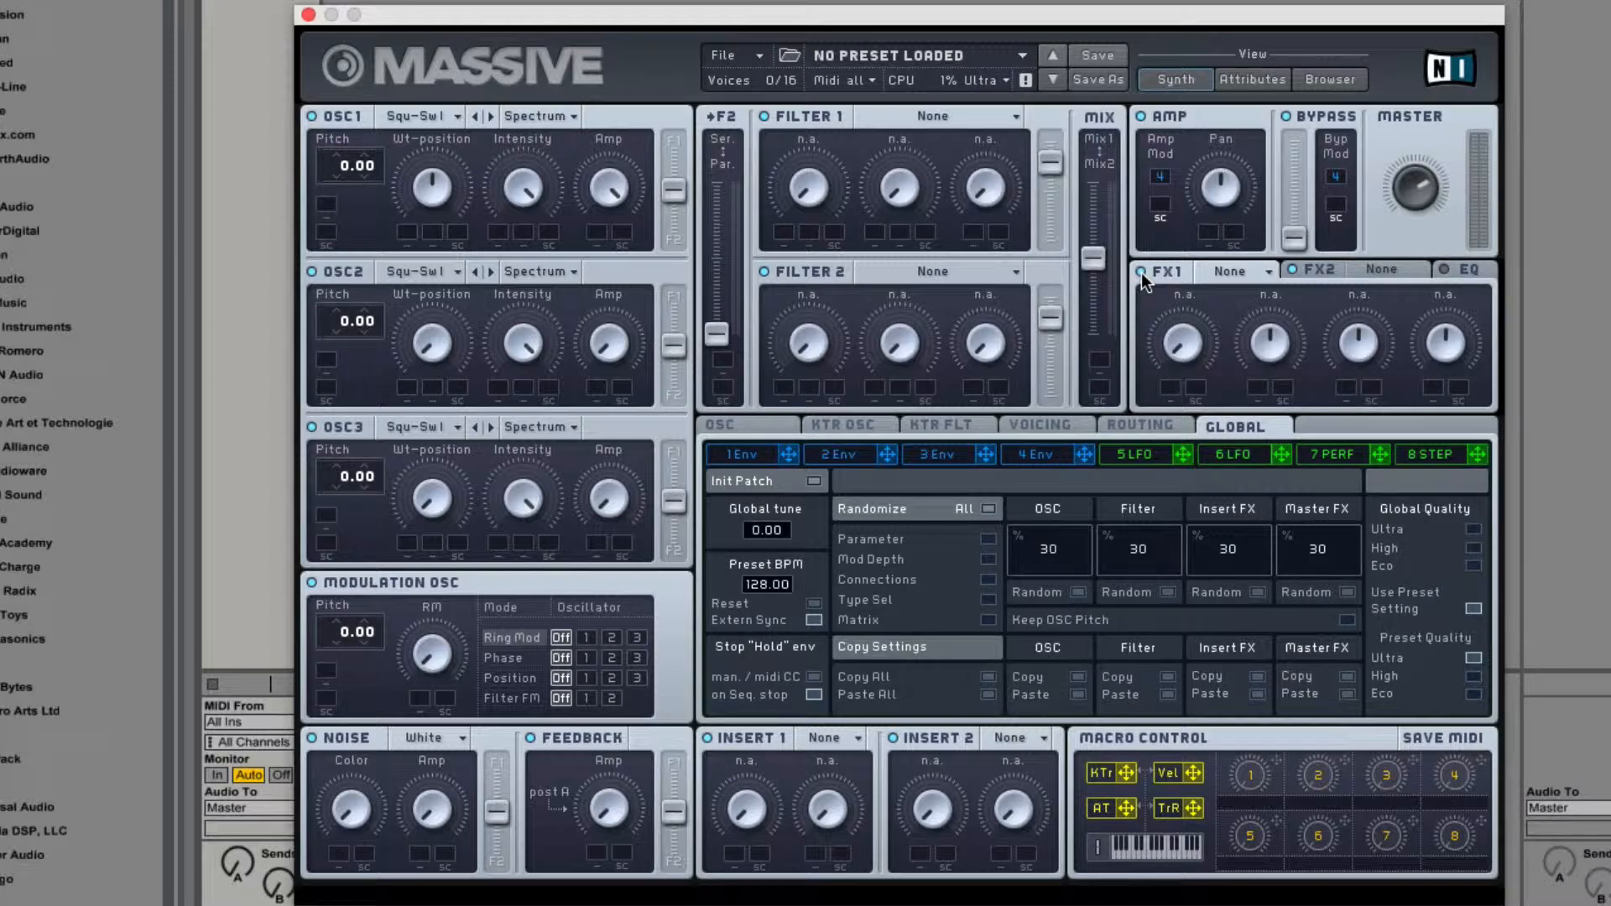
Browse the effect choices in FX1 and look at FX2, and load Classic Tube in FX1.
click(1250, 270)
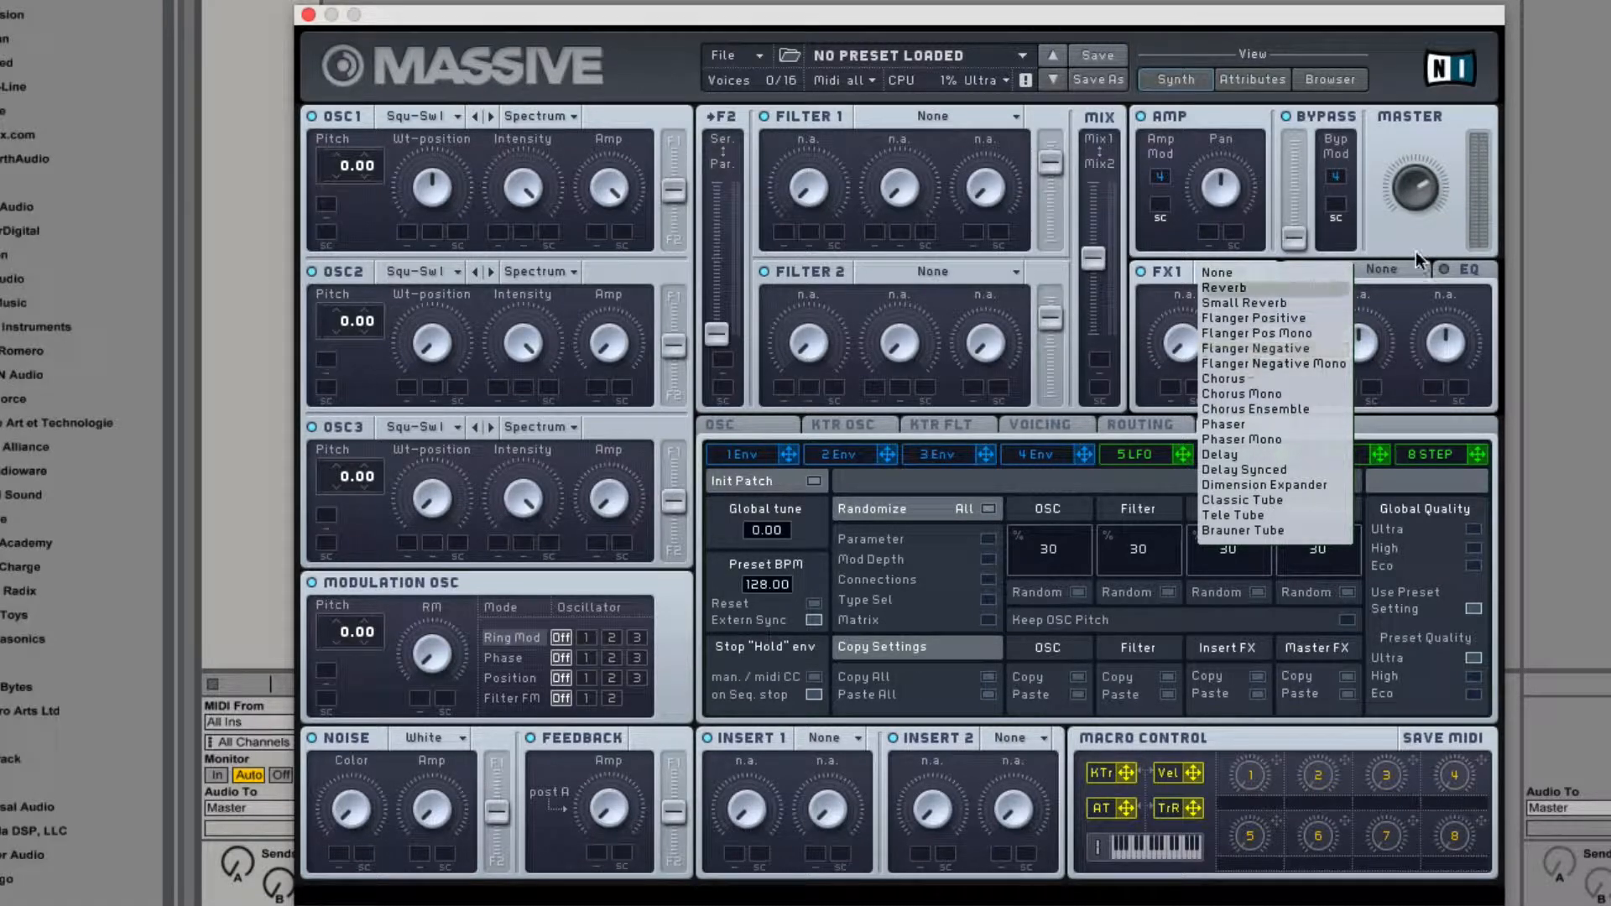
click(1392, 274)
click(1391, 273)
click(1240, 270)
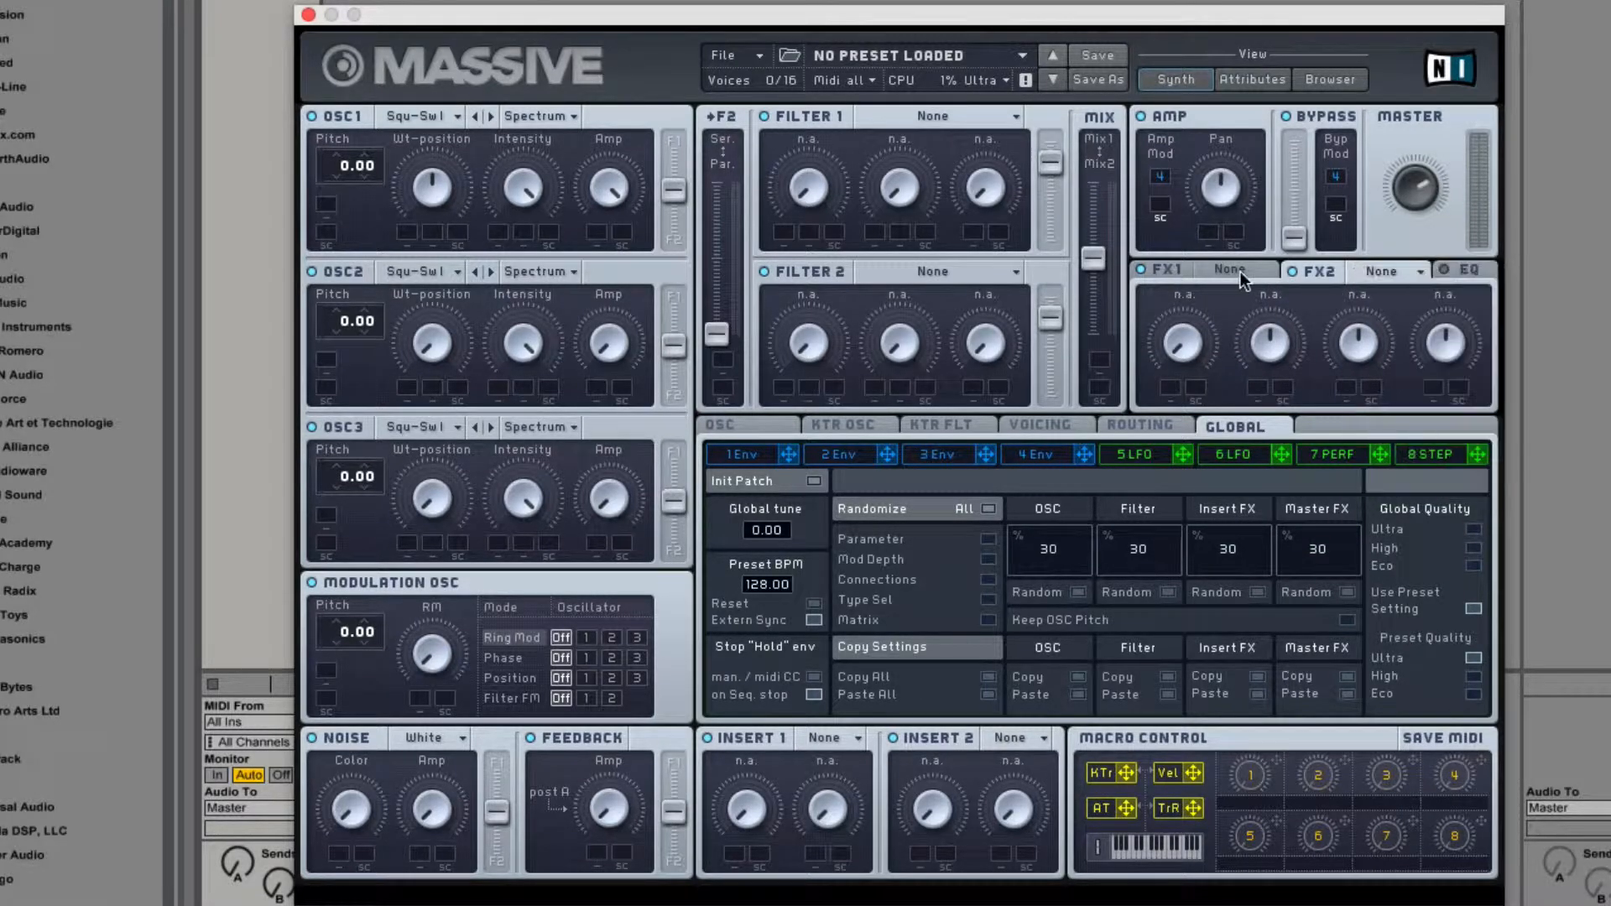
click(1252, 269)
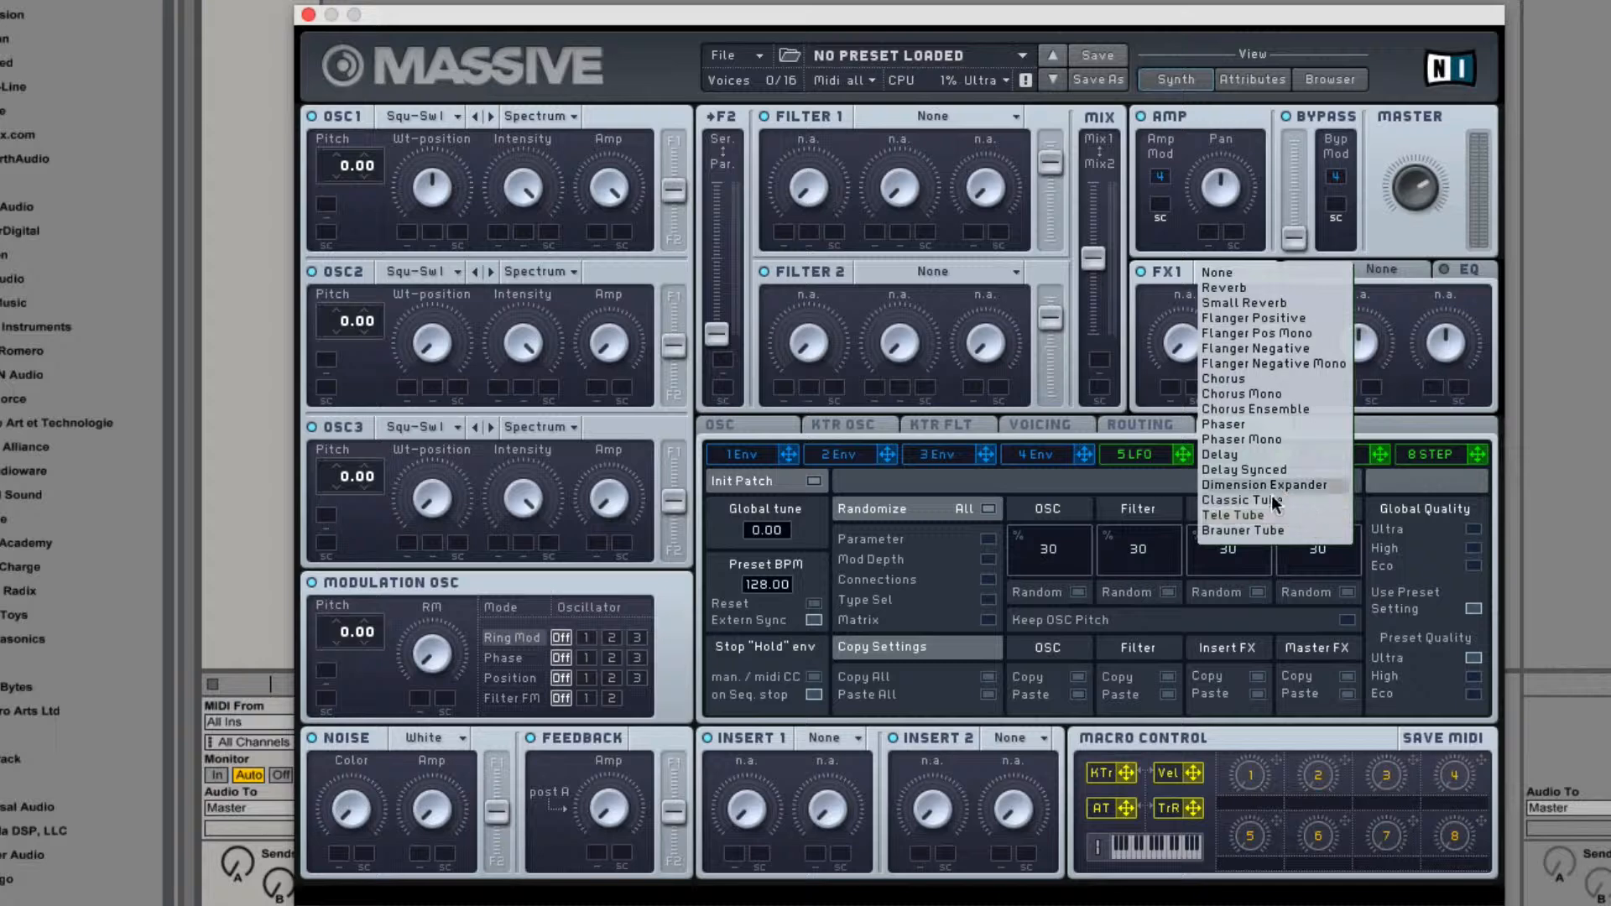
click(1303, 498)
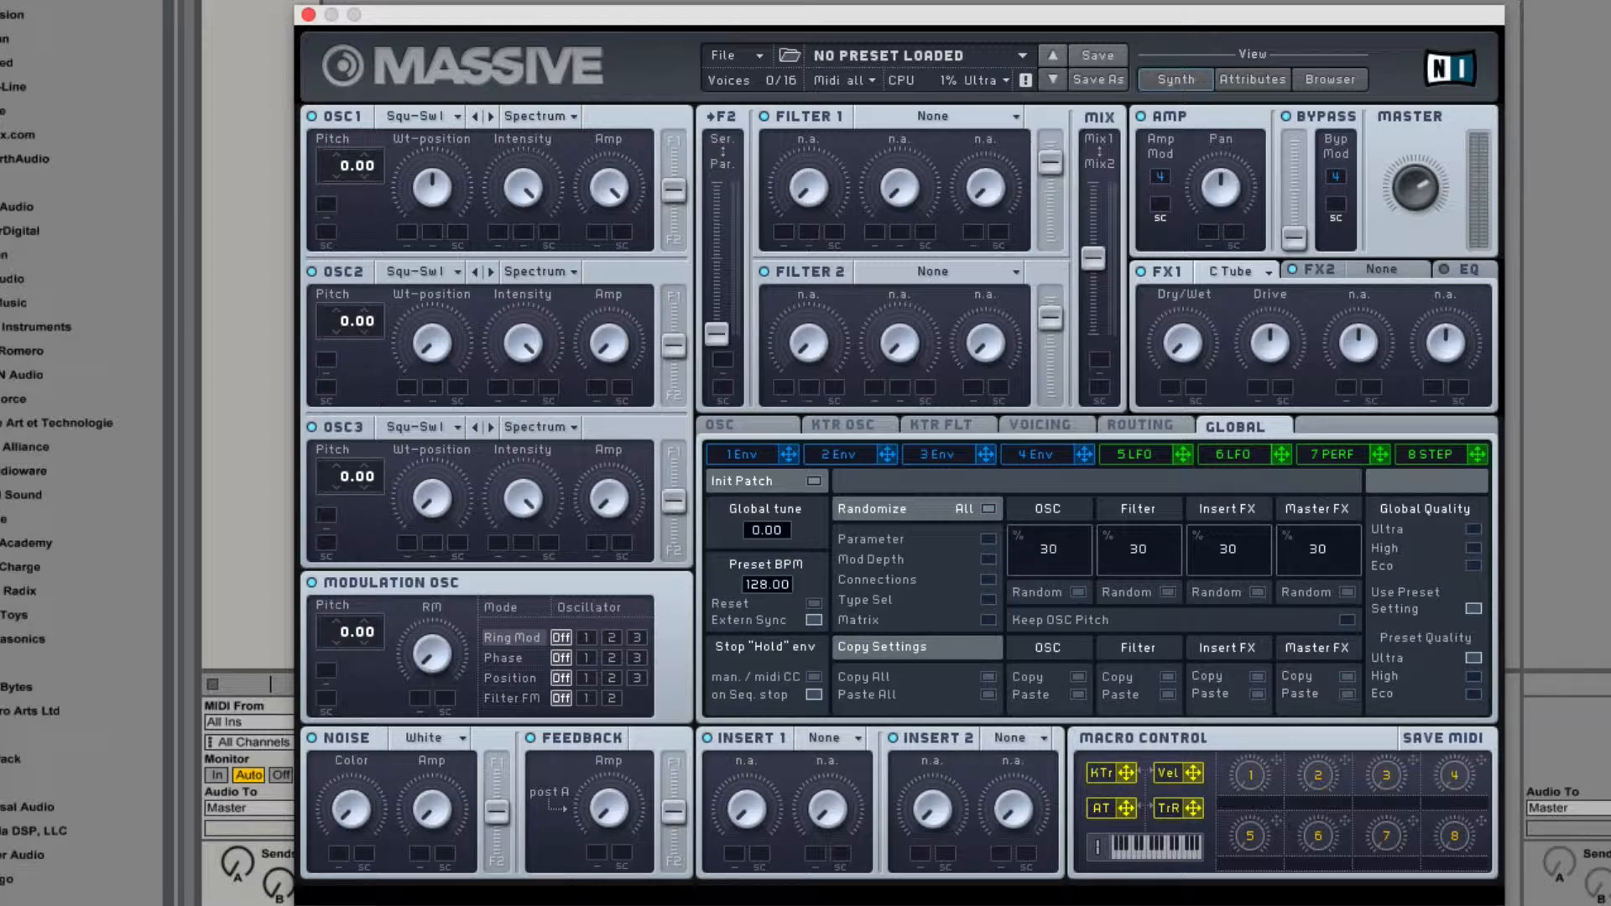
Switch the FX1 effect to Reverb.
click(1236, 272)
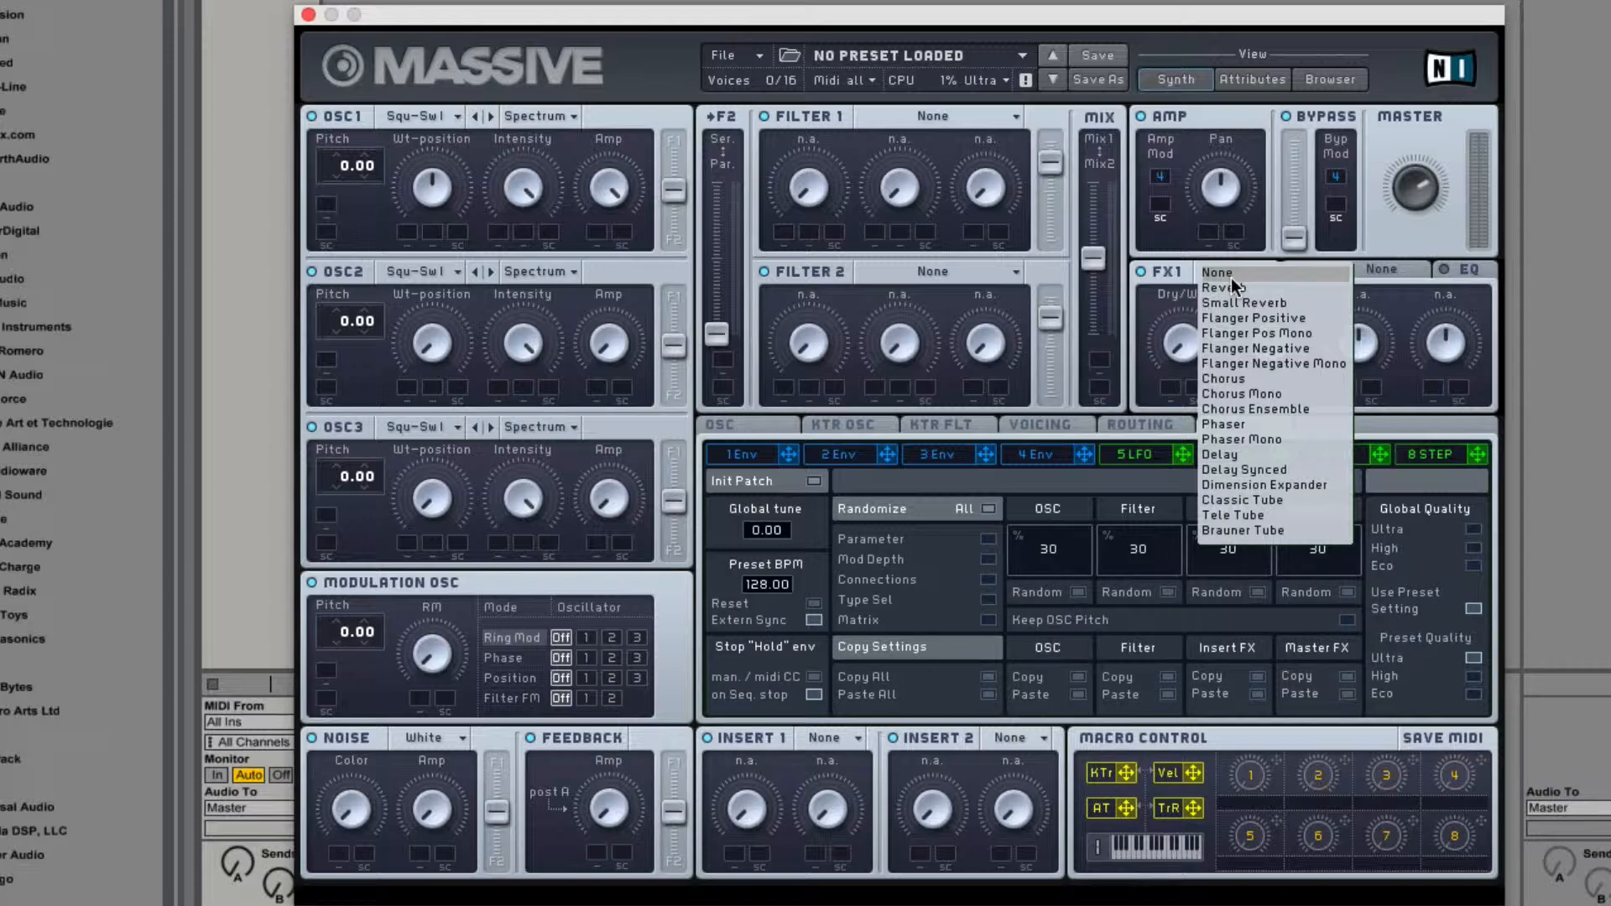
click(1386, 347)
click(1237, 274)
click(1235, 288)
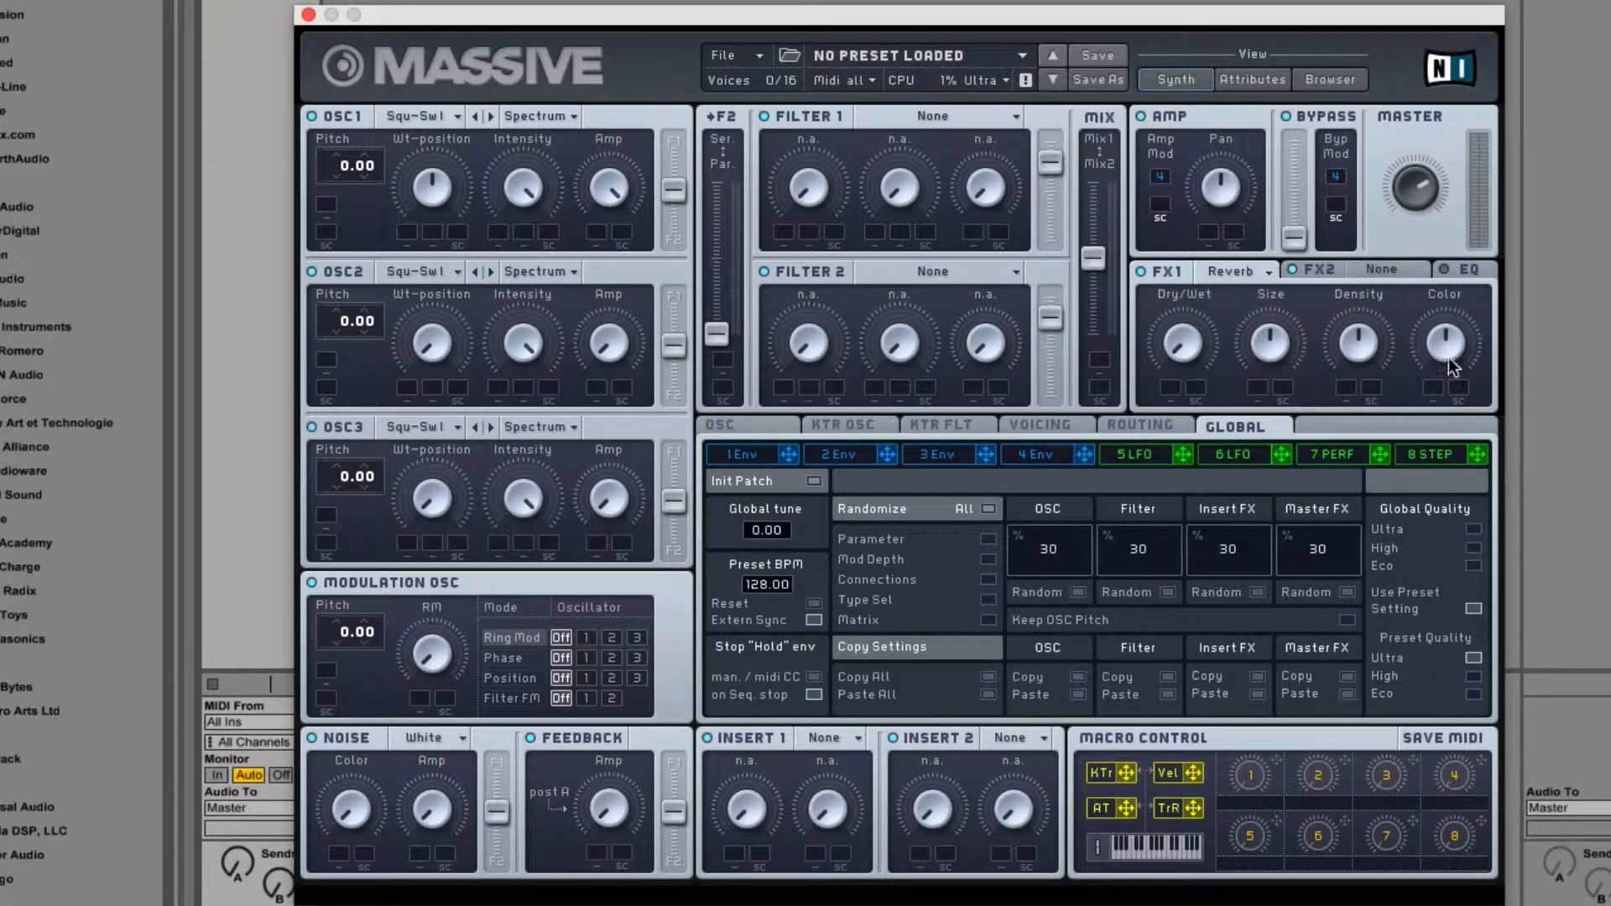
Raise the reverb's Dry/Wet and turn its Color down.
drag(1448, 314, 1445, 405)
drag(1168, 334, 1331, 164)
click(839, 901)
drag(1454, 323, 1533, 898)
Switch the FX1 effect to Flanger Positive.
click(1233, 274)
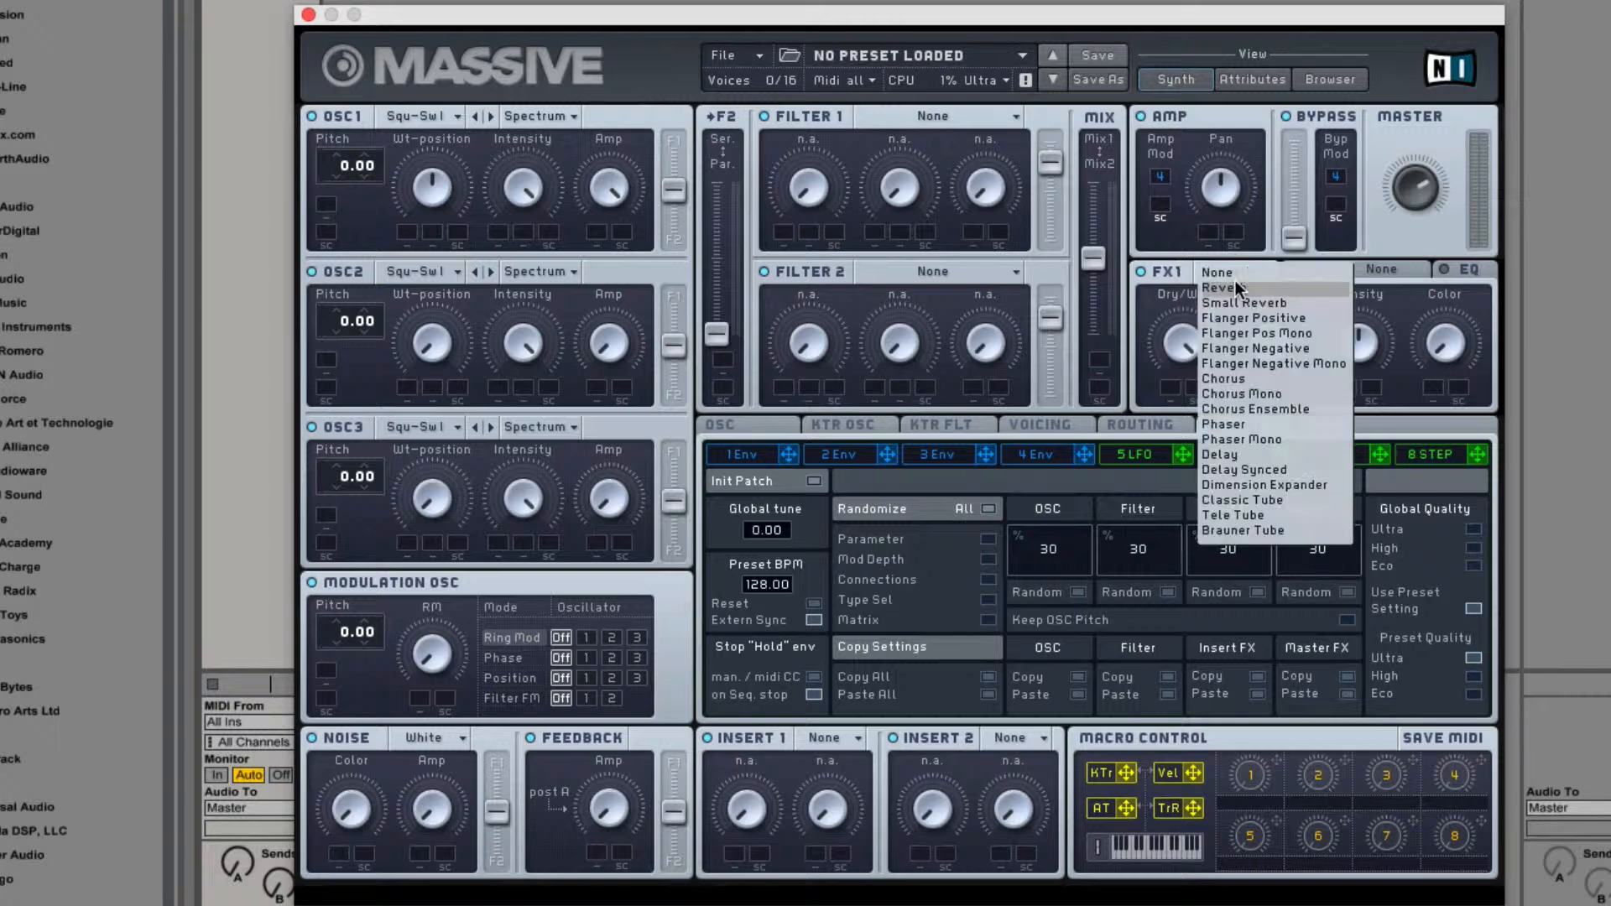
click(1245, 317)
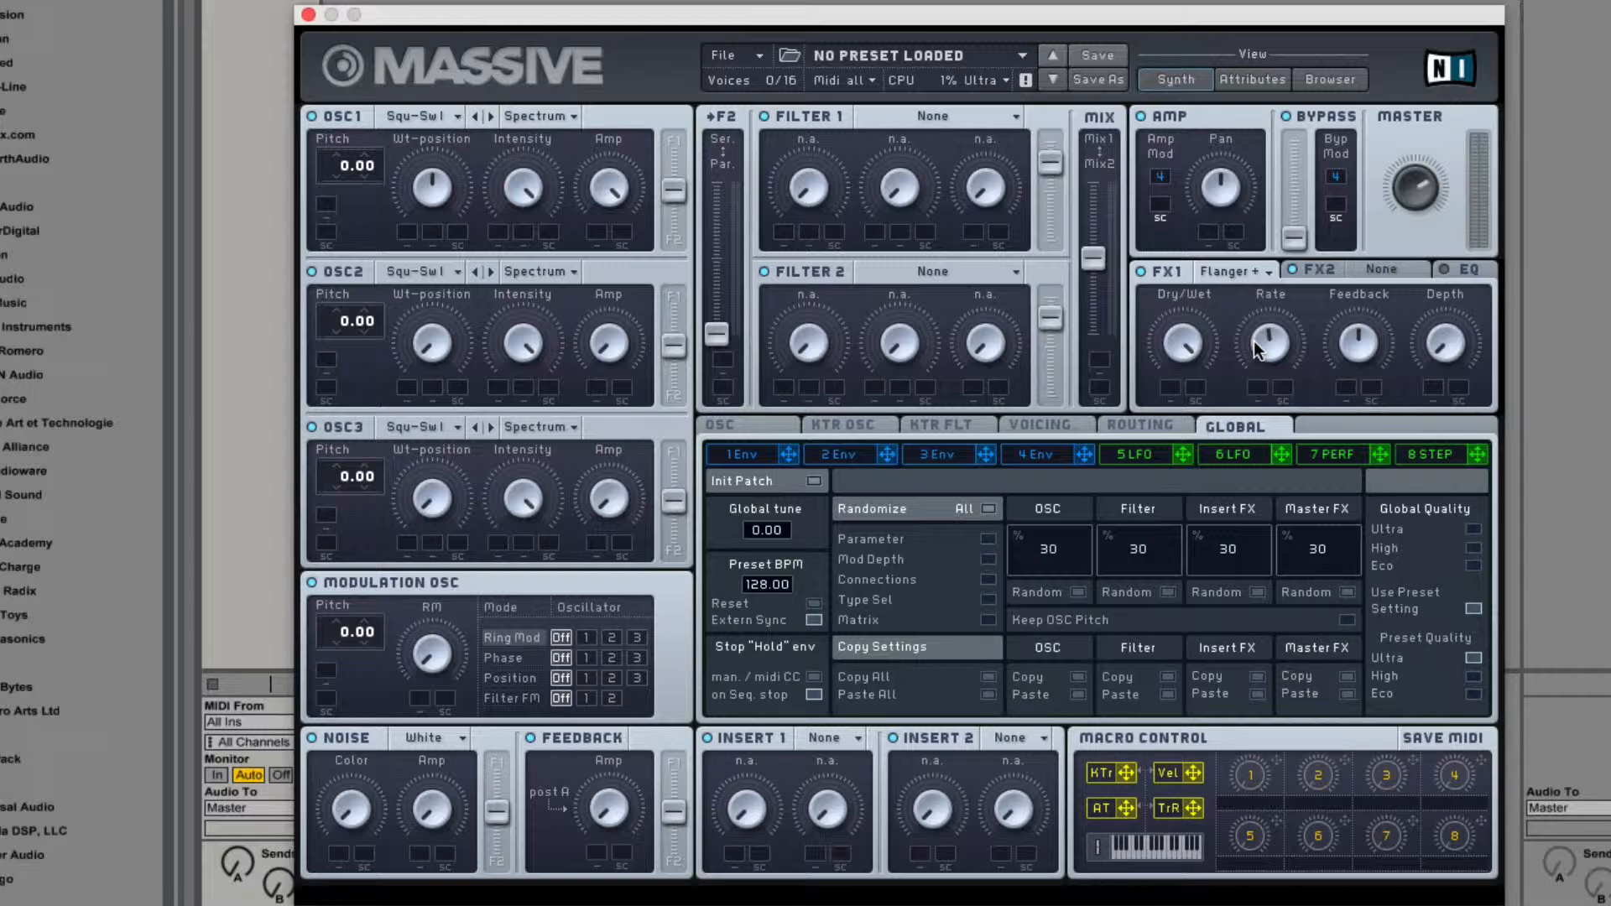
click(1247, 272)
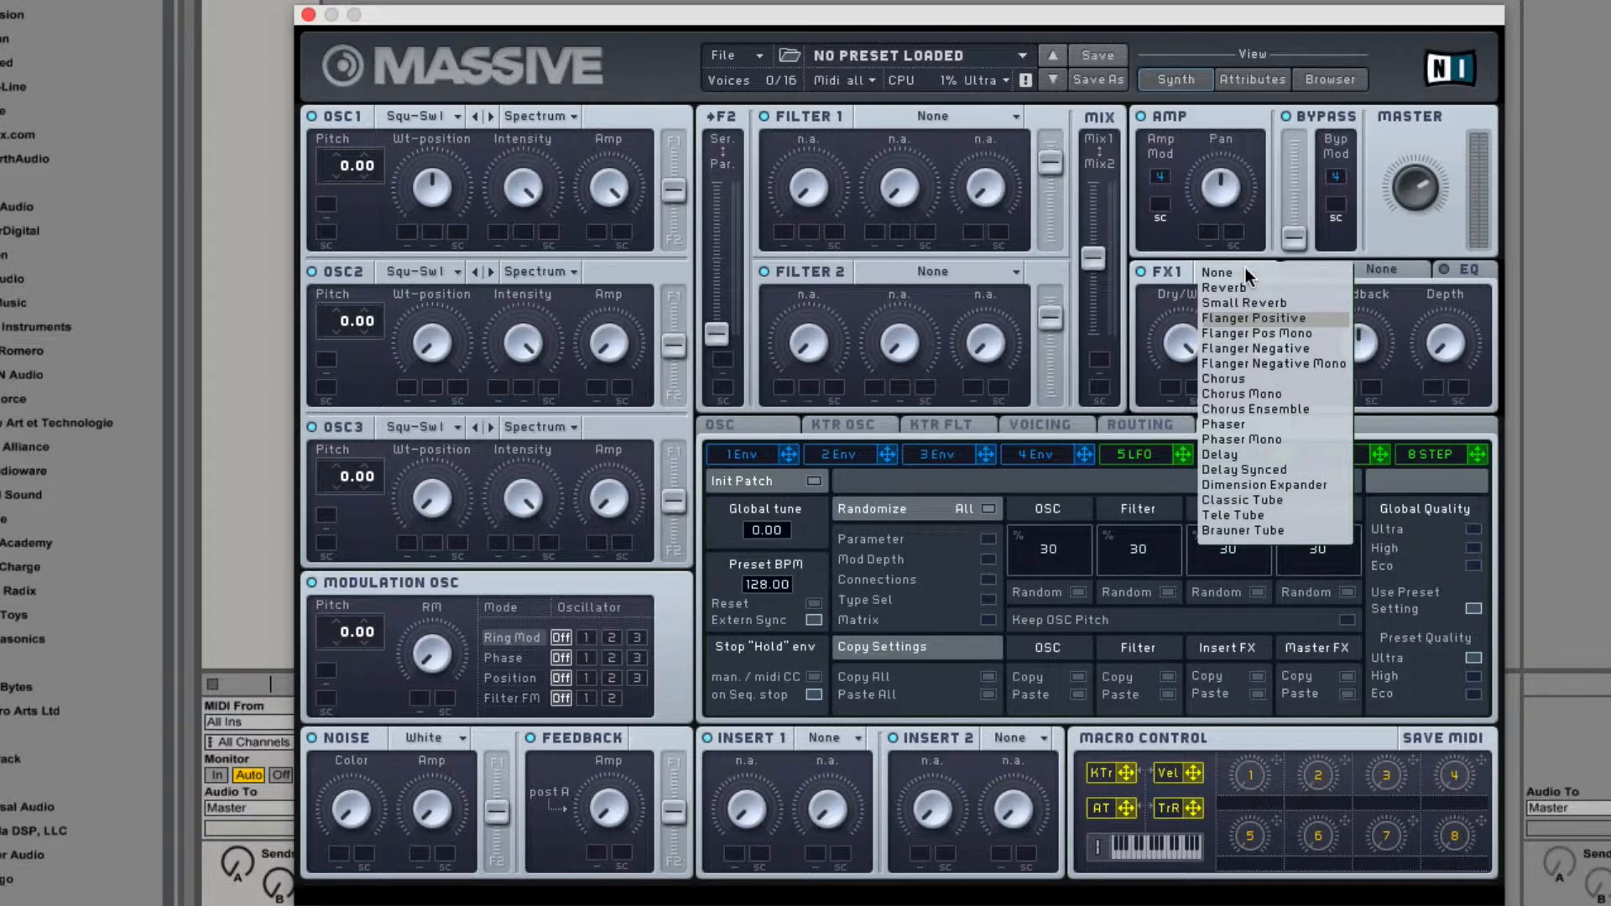
click(1104, 349)
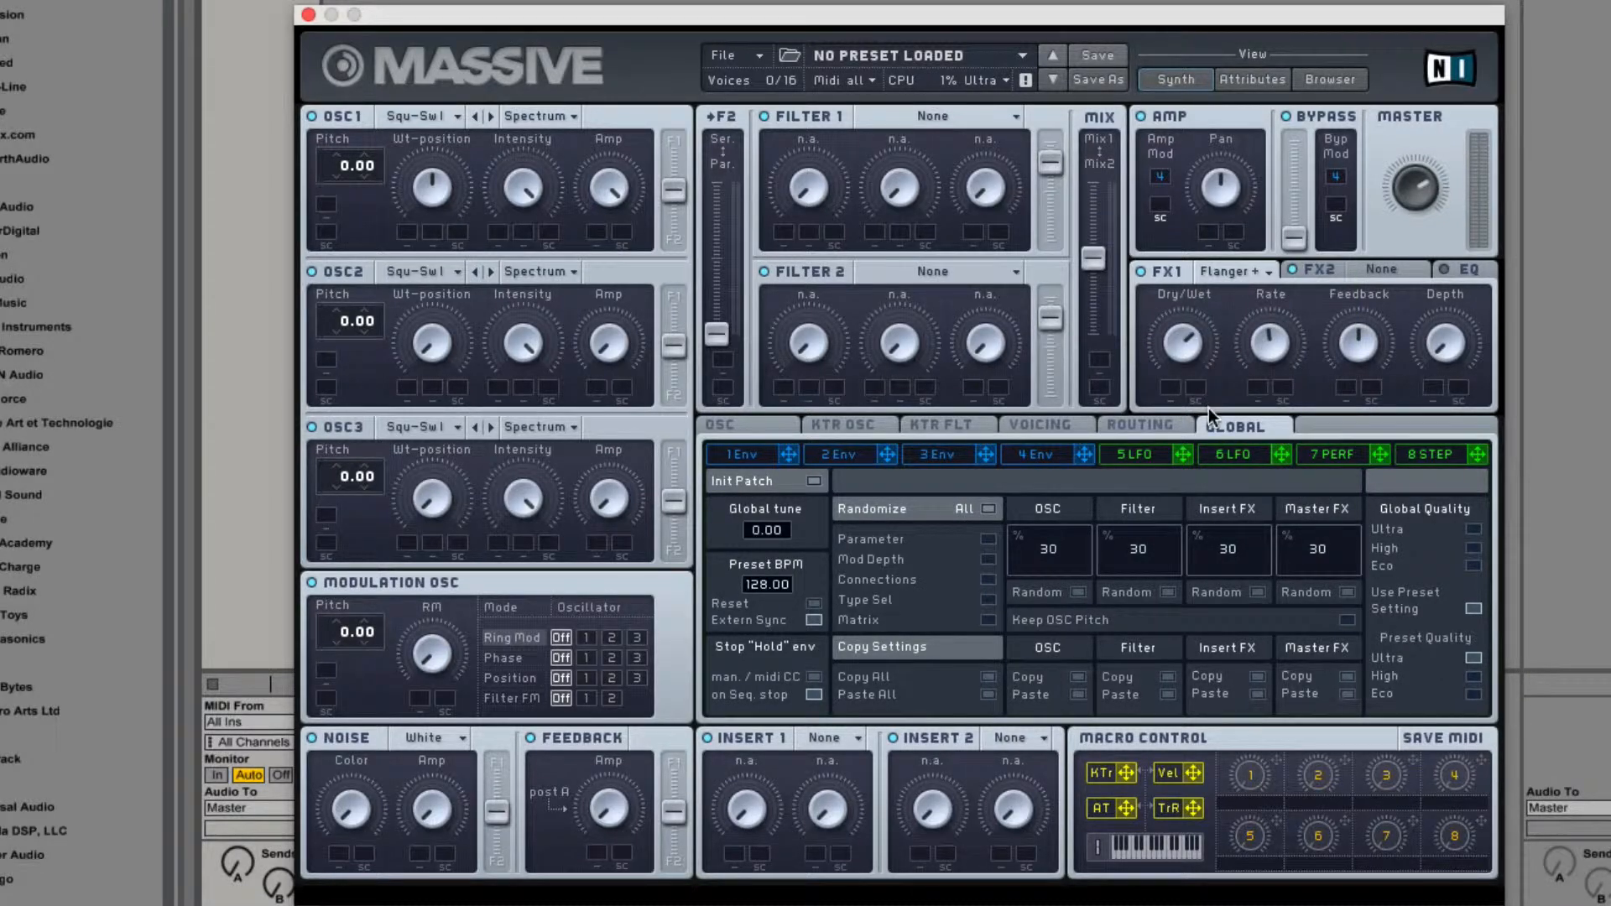
Turn the flanger's Dry/Wet and Rate to maximum and set Depth to about a quarter.
drag(1208, 407, 1150, 588)
drag(1278, 335, 1274, 292)
click(1265, 271)
click(1161, 298)
drag(1261, 349, 1261, 278)
drag(1275, 334, 1297, 225)
drag(1431, 355, 1475, 57)
drag(1431, 361, 1320, 405)
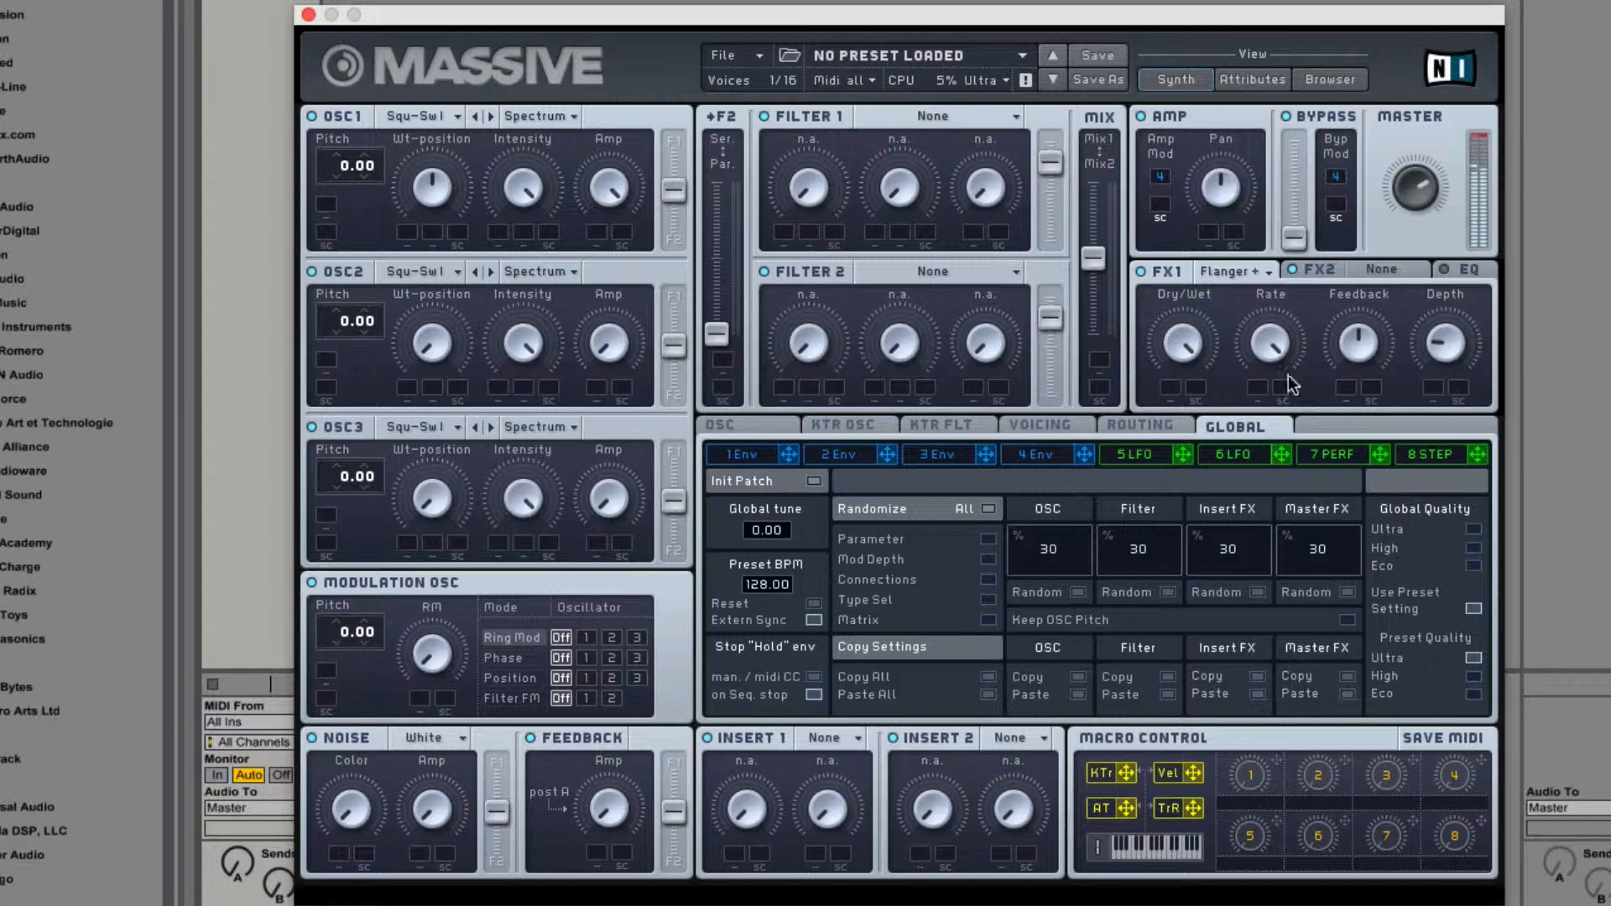
Sweep the flanger's Dry/Wet and return it to maximum, setting Rate and Feedback to about three quarters.
drag(1187, 344, 1179, 445)
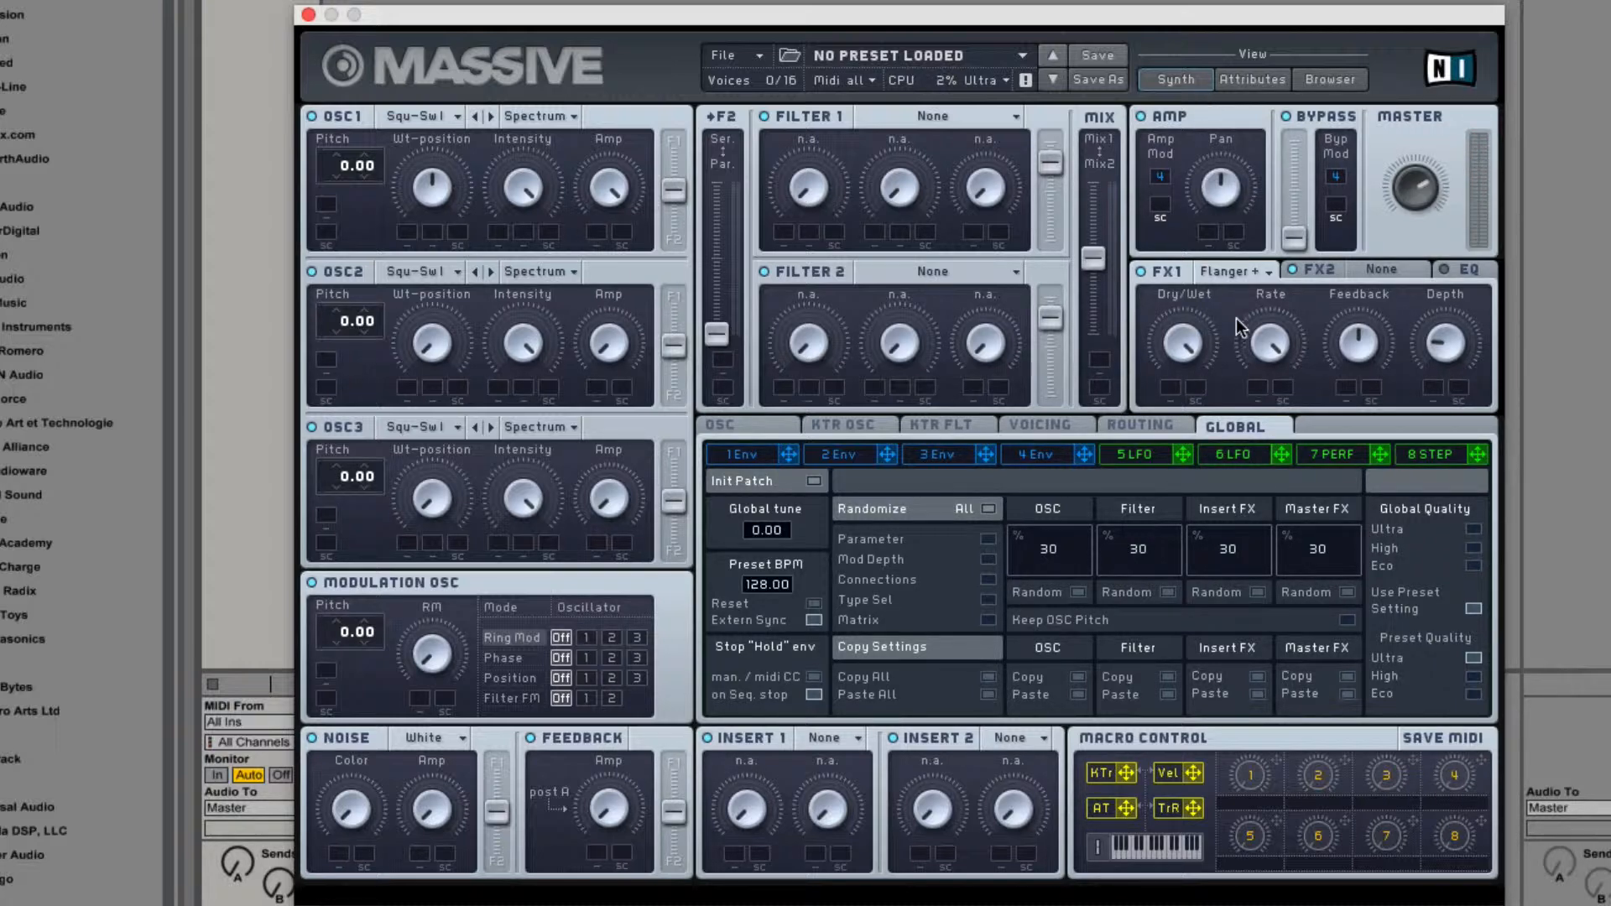
drag(1238, 325, 1252, 440)
drag(1271, 338, 1268, 277)
drag(1249, 336, 1272, 289)
drag(1191, 340, 1133, 453)
drag(1351, 346, 1349, 287)
drag(1150, 333, 1203, 188)
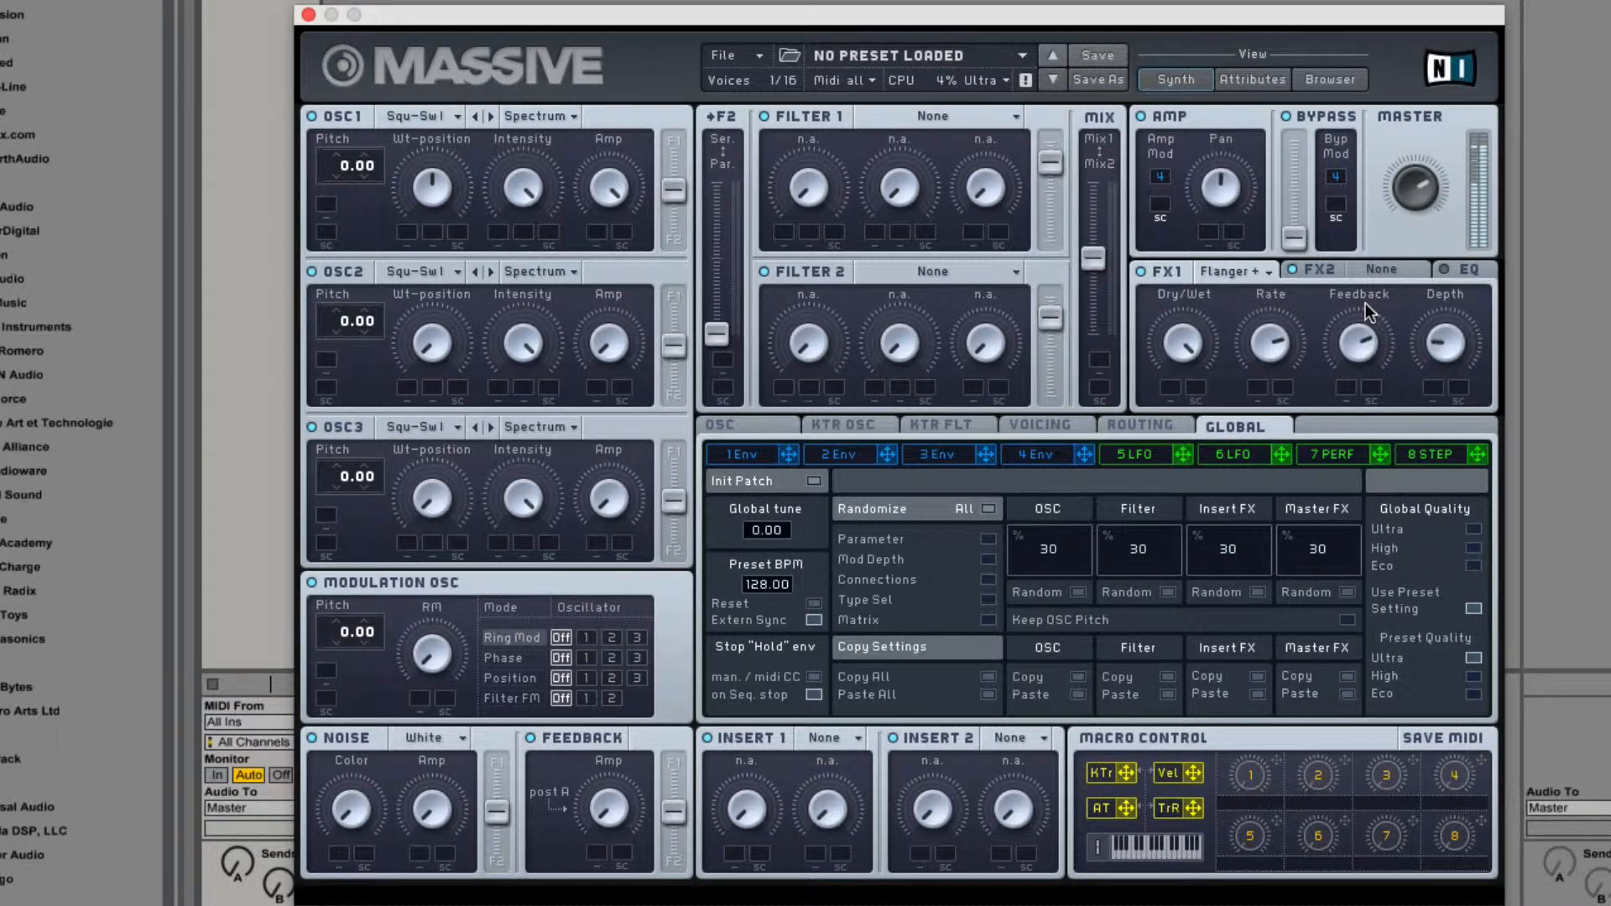
Sweep the flanger's Feedback through its range and raise its Depth.
drag(1366, 304, 1366, 263)
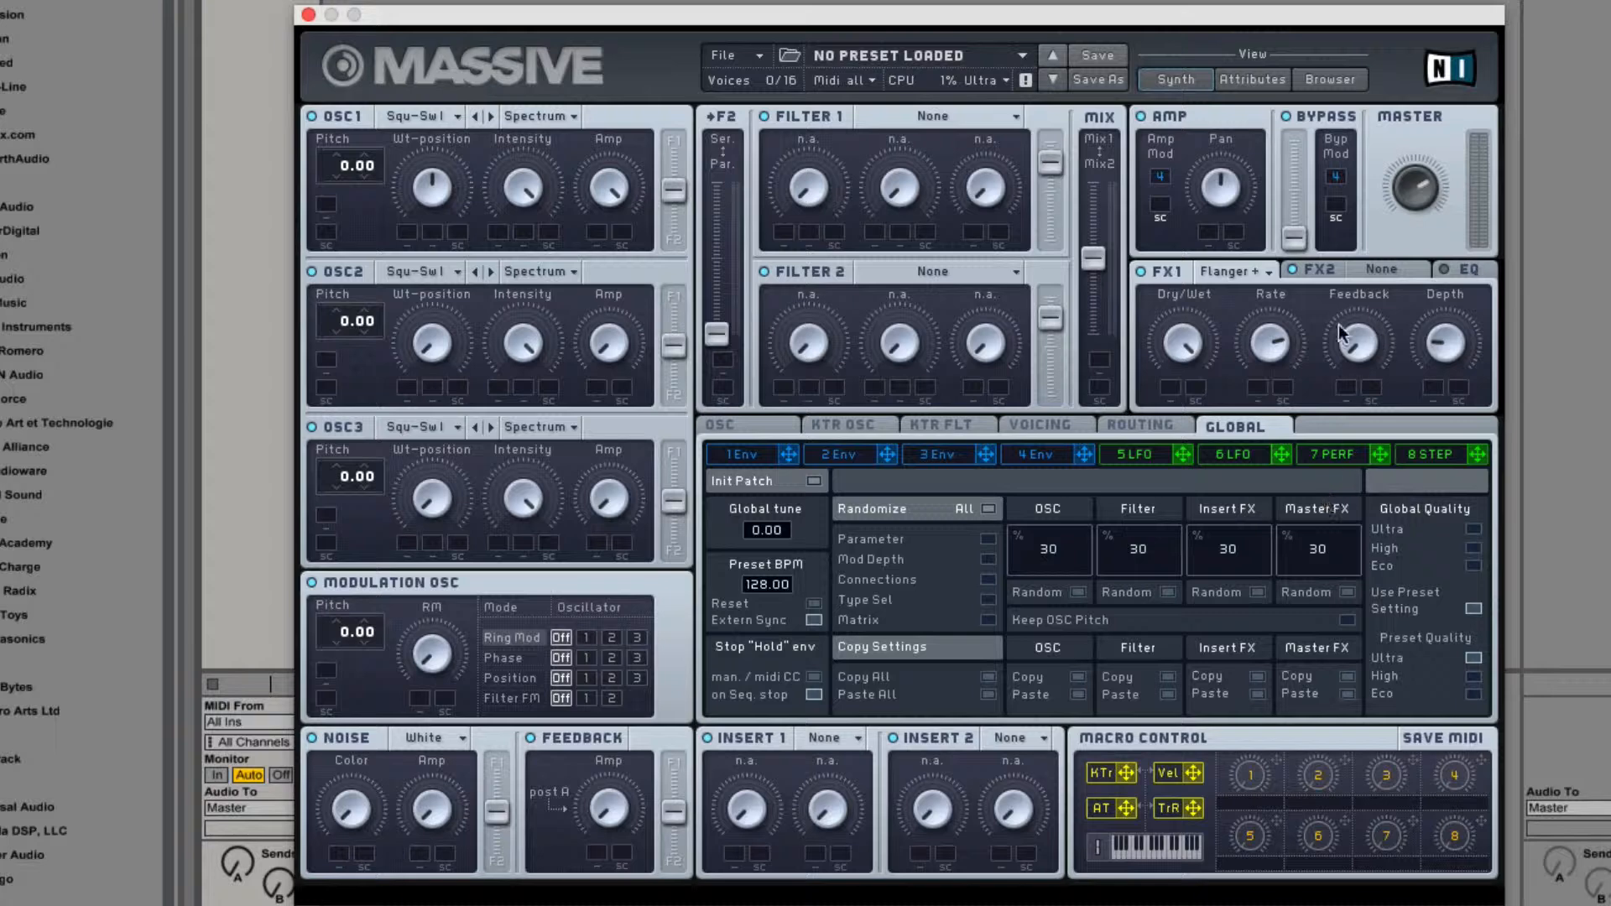
drag(1273, 285, 1275, 279)
drag(1463, 347, 1439, 273)
drag(1337, 346, 1335, 200)
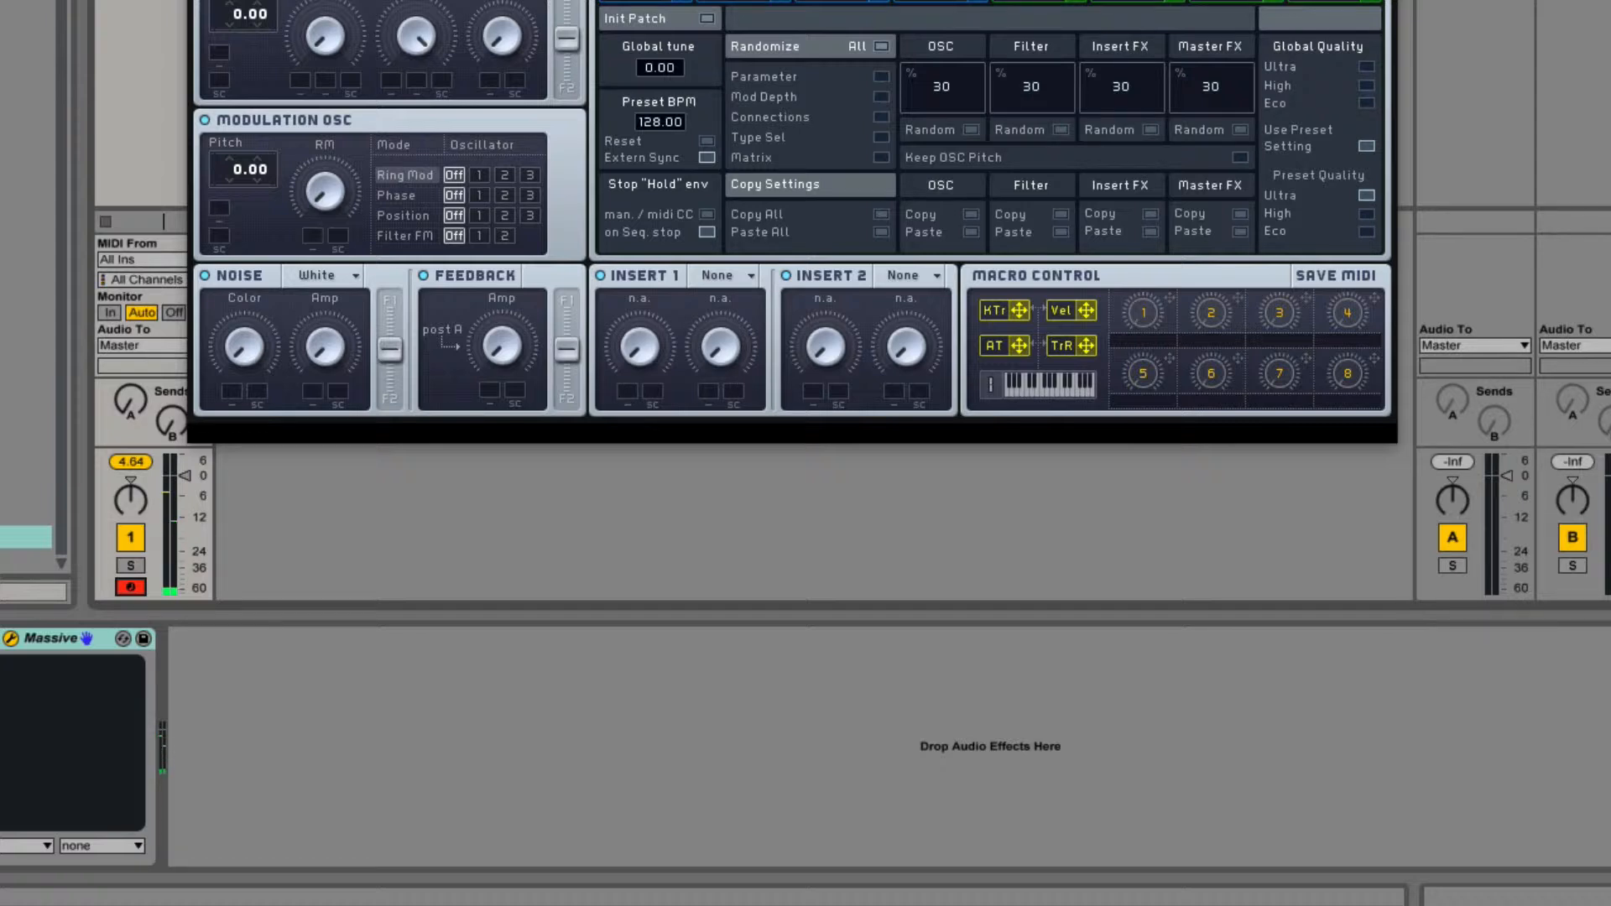
Switch the FX1 effect to Chorus, and hide and redisplay the plug-in window.
click(1167, 1)
click(1167, 1)
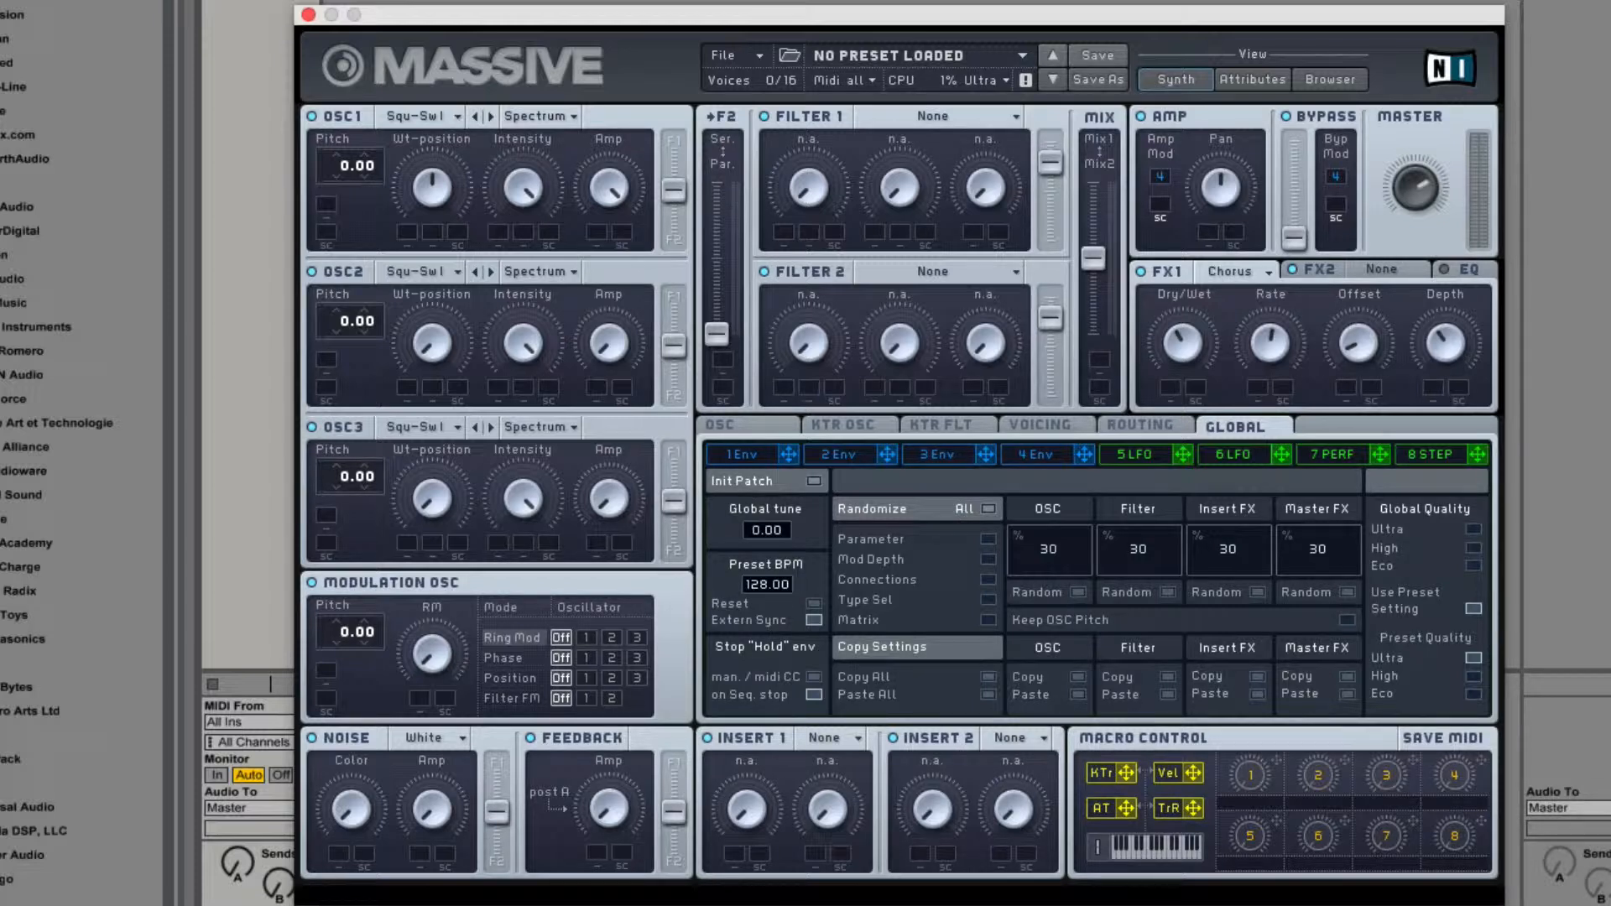
key(alt+super+p)
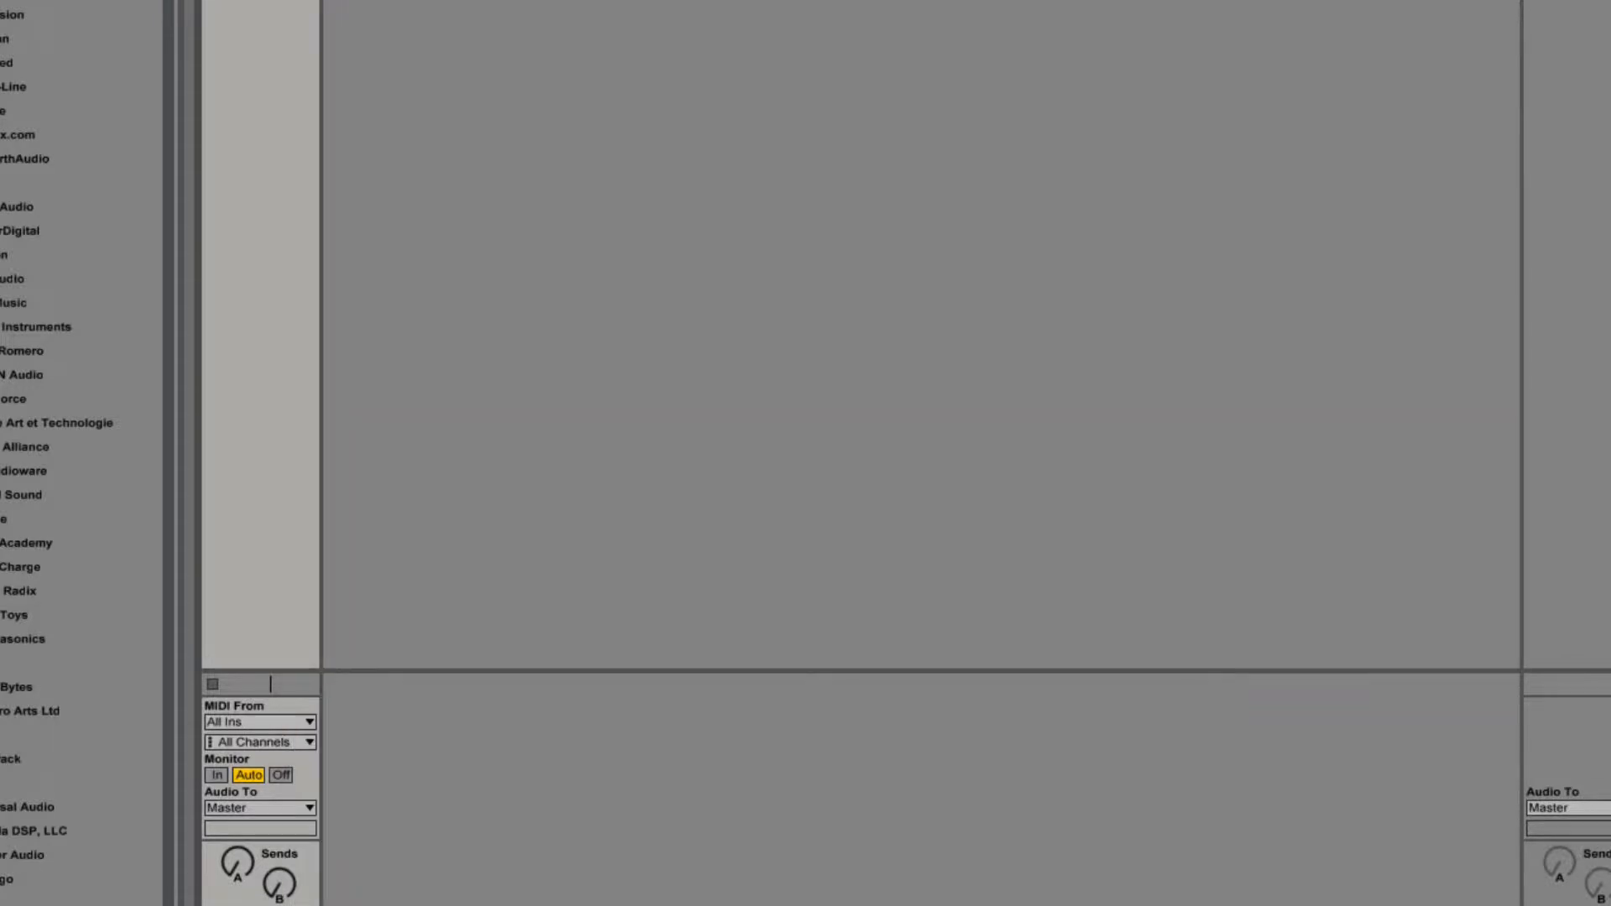
key(alt+super+p)
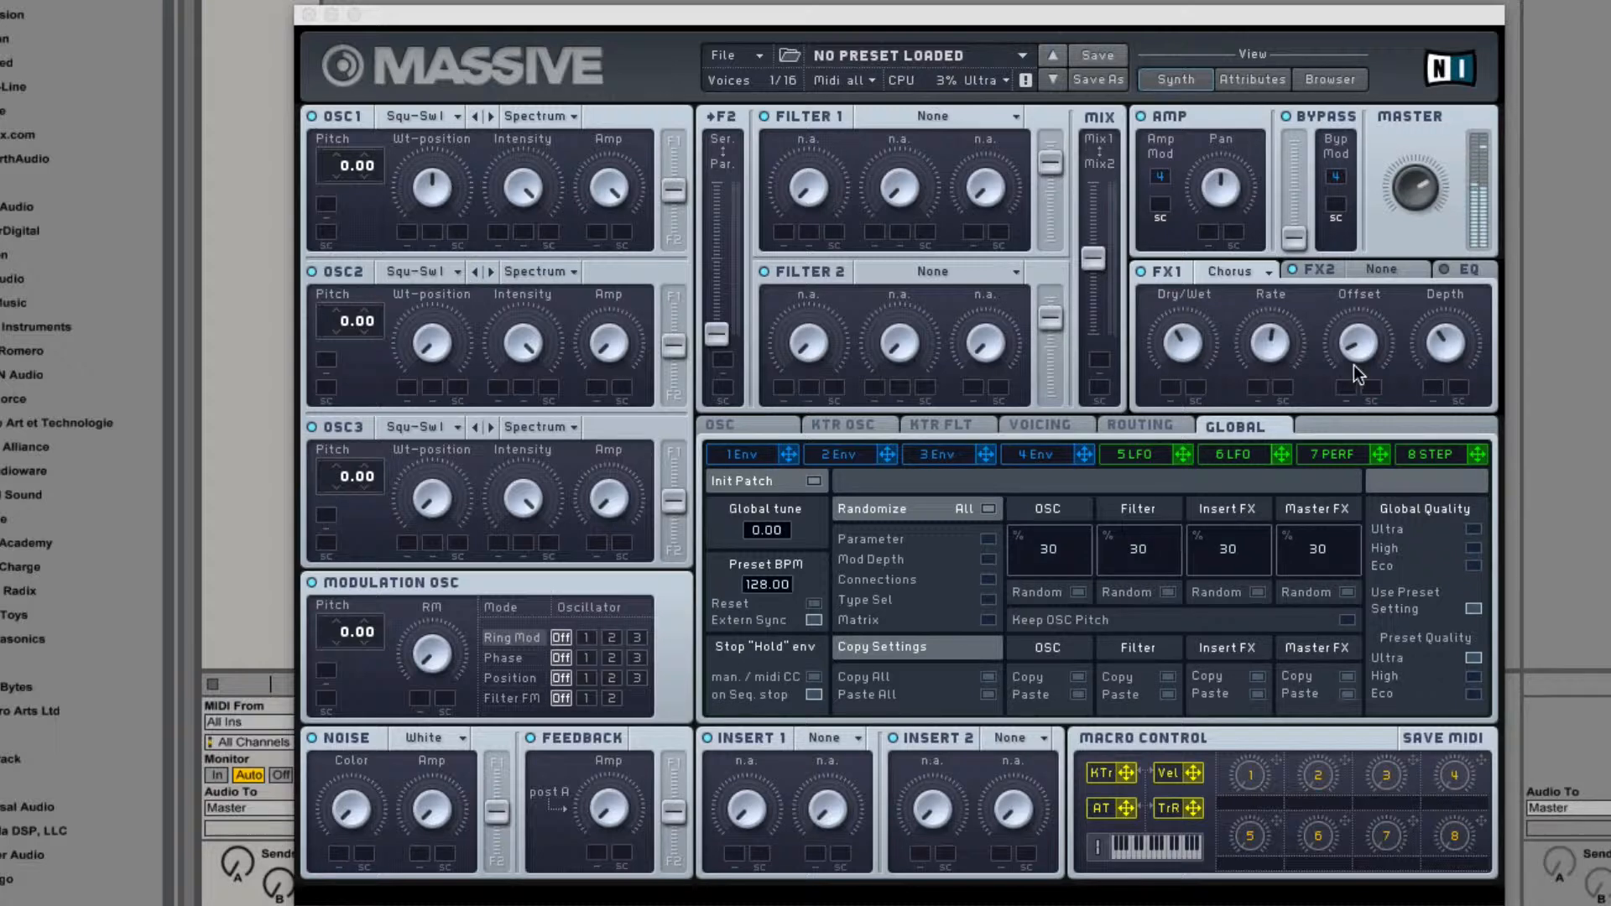
Set the chorus to full Dry/Wet and minimum Rate while sweeping its Offset and Depth.
drag(1286, 343, 1260, 404)
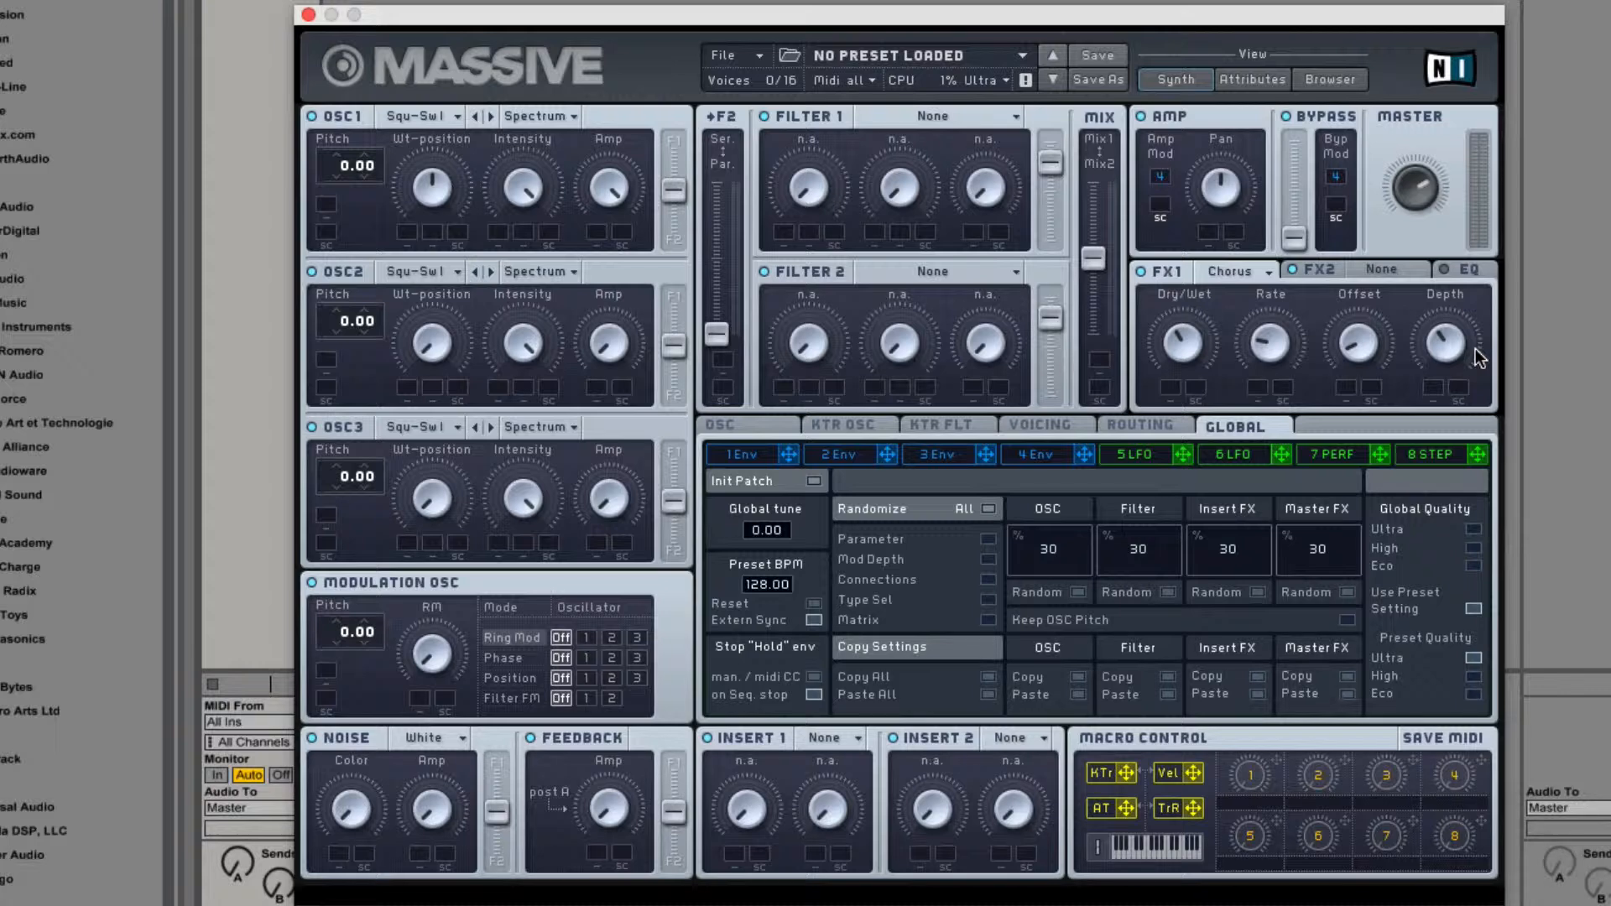
drag(1361, 329, 1381, 70)
drag(1445, 340, 1483, 155)
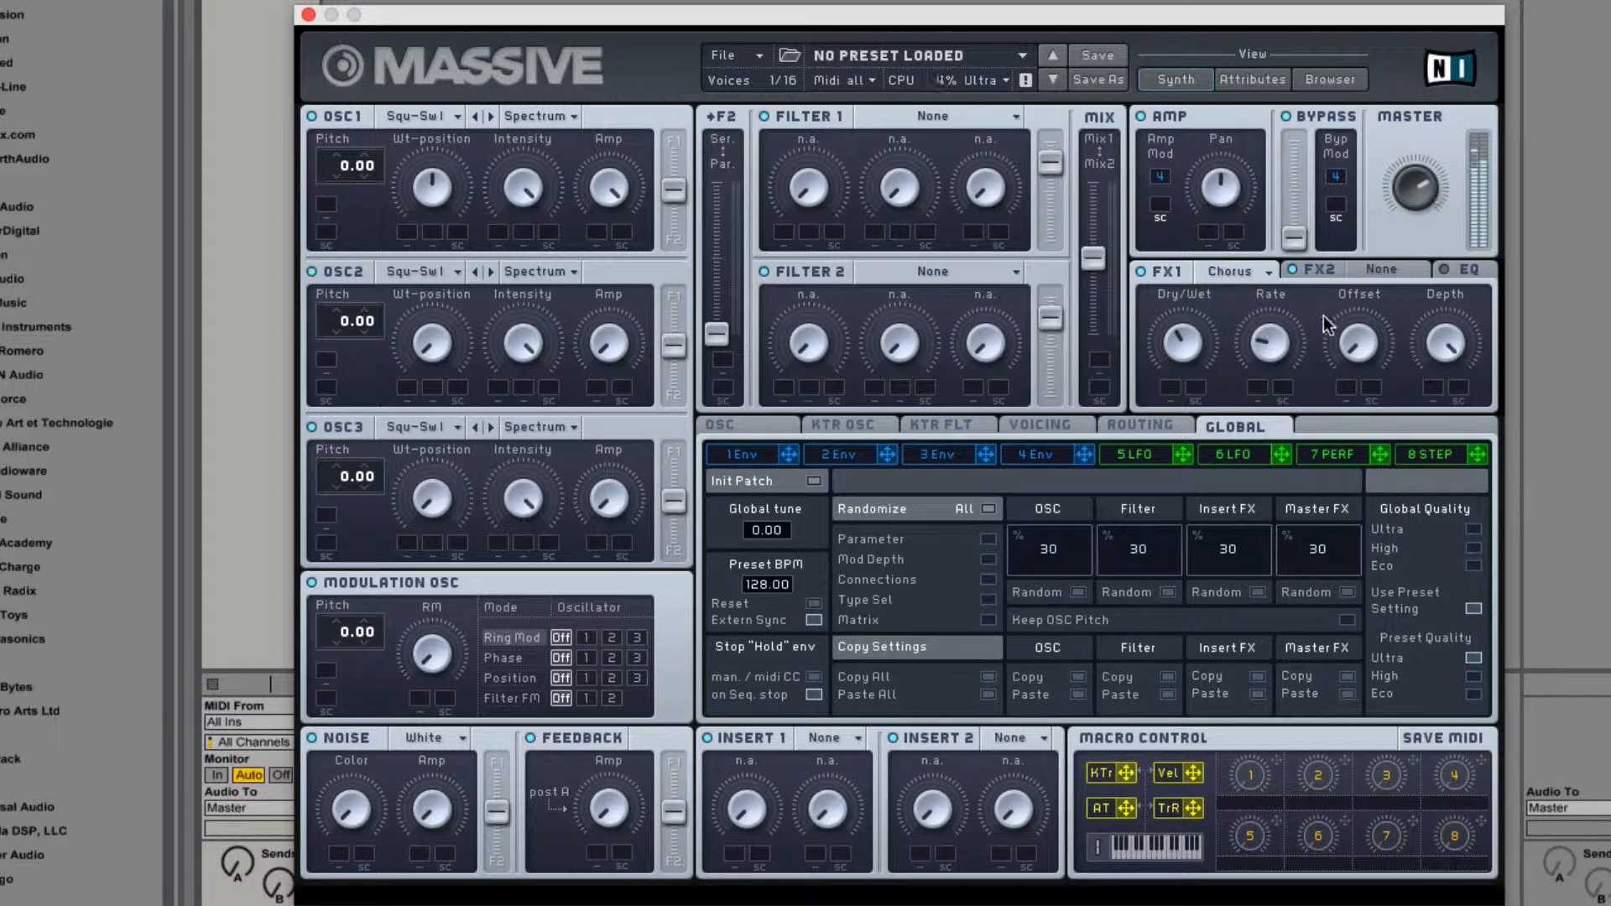
drag(1274, 342, 1285, 448)
drag(1197, 340, 1386, 38)
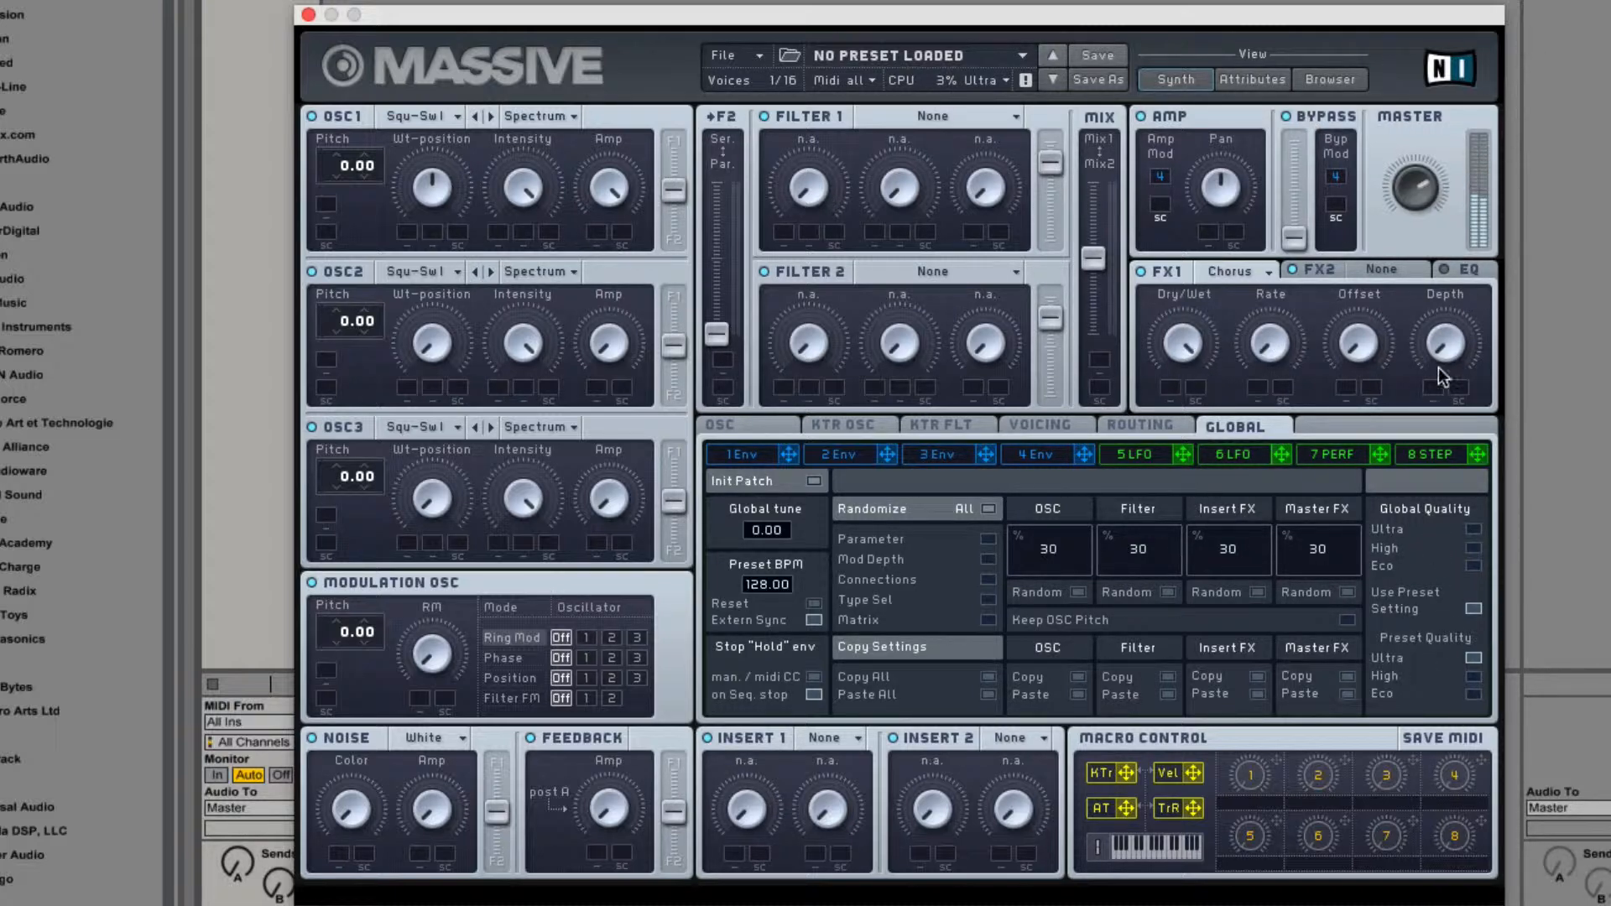
drag(1438, 369, 1443, 235)
drag(1434, 376, 1427, 478)
Switch the FX1 effect to Phaser and set Filter 1 to Allpass.
click(1241, 262)
click(1258, 427)
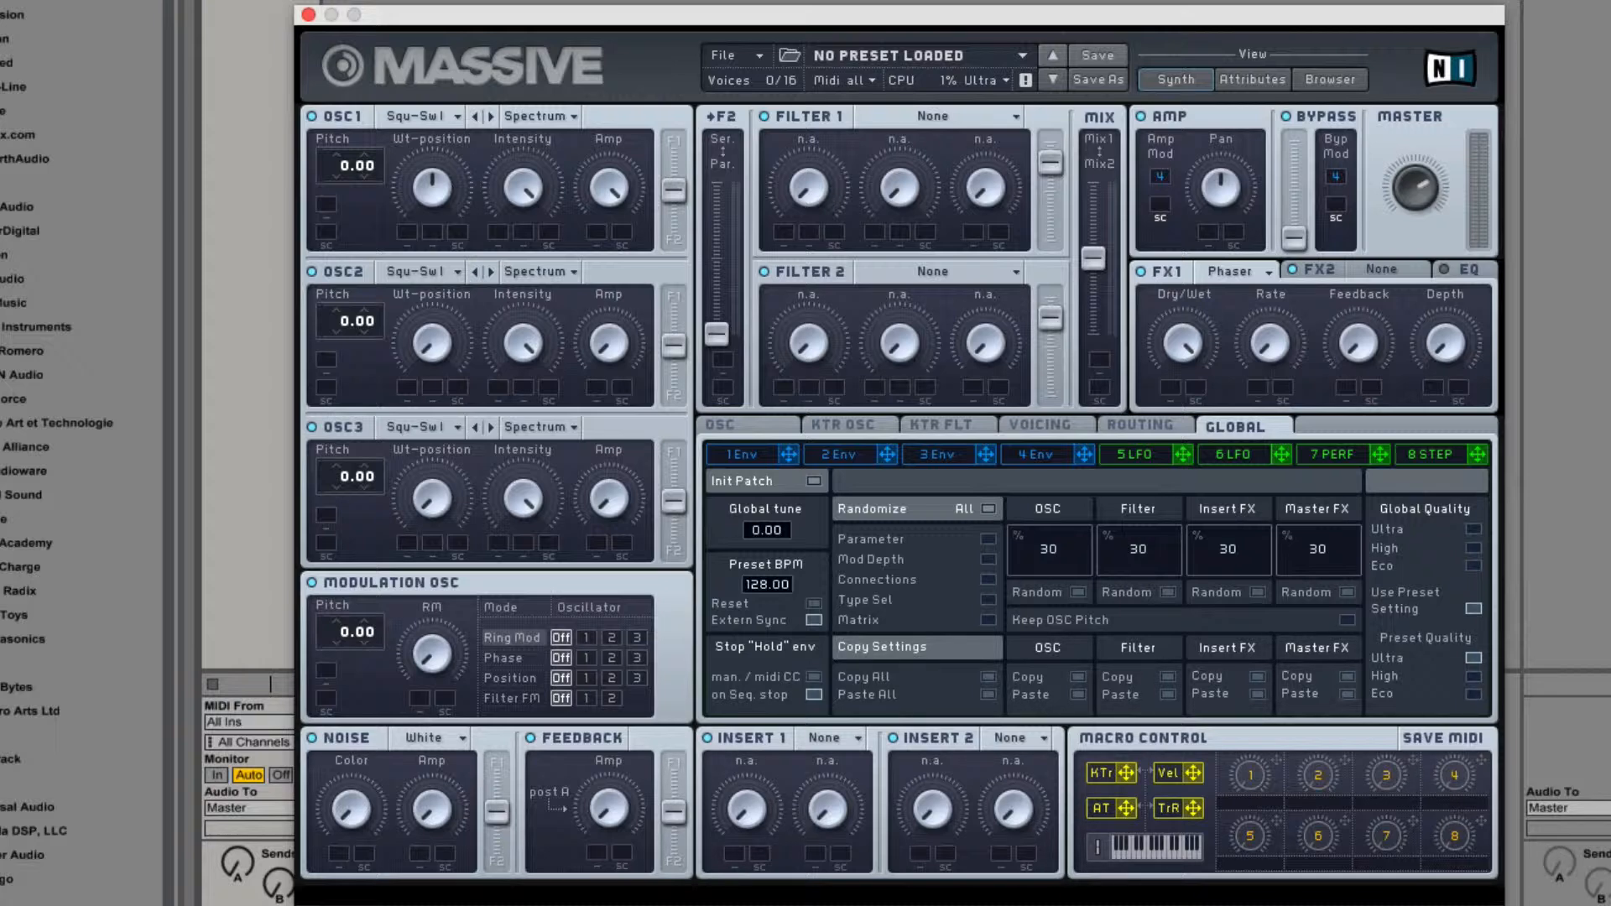
click(928, 121)
click(905, 195)
key(alt+super+p)
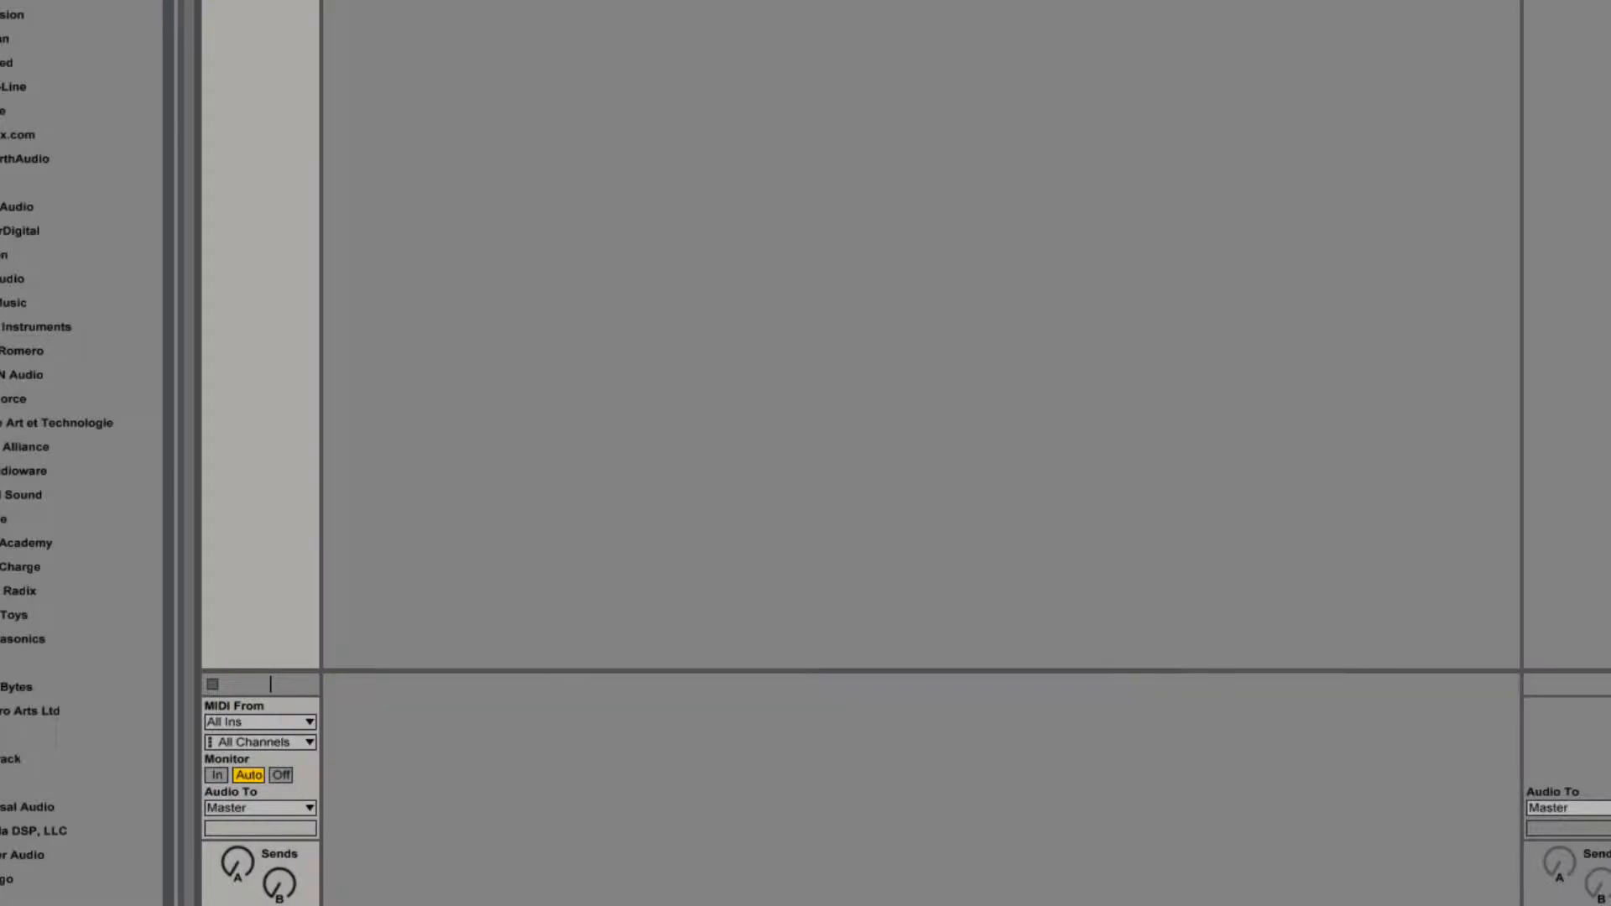
key(alt+super+p)
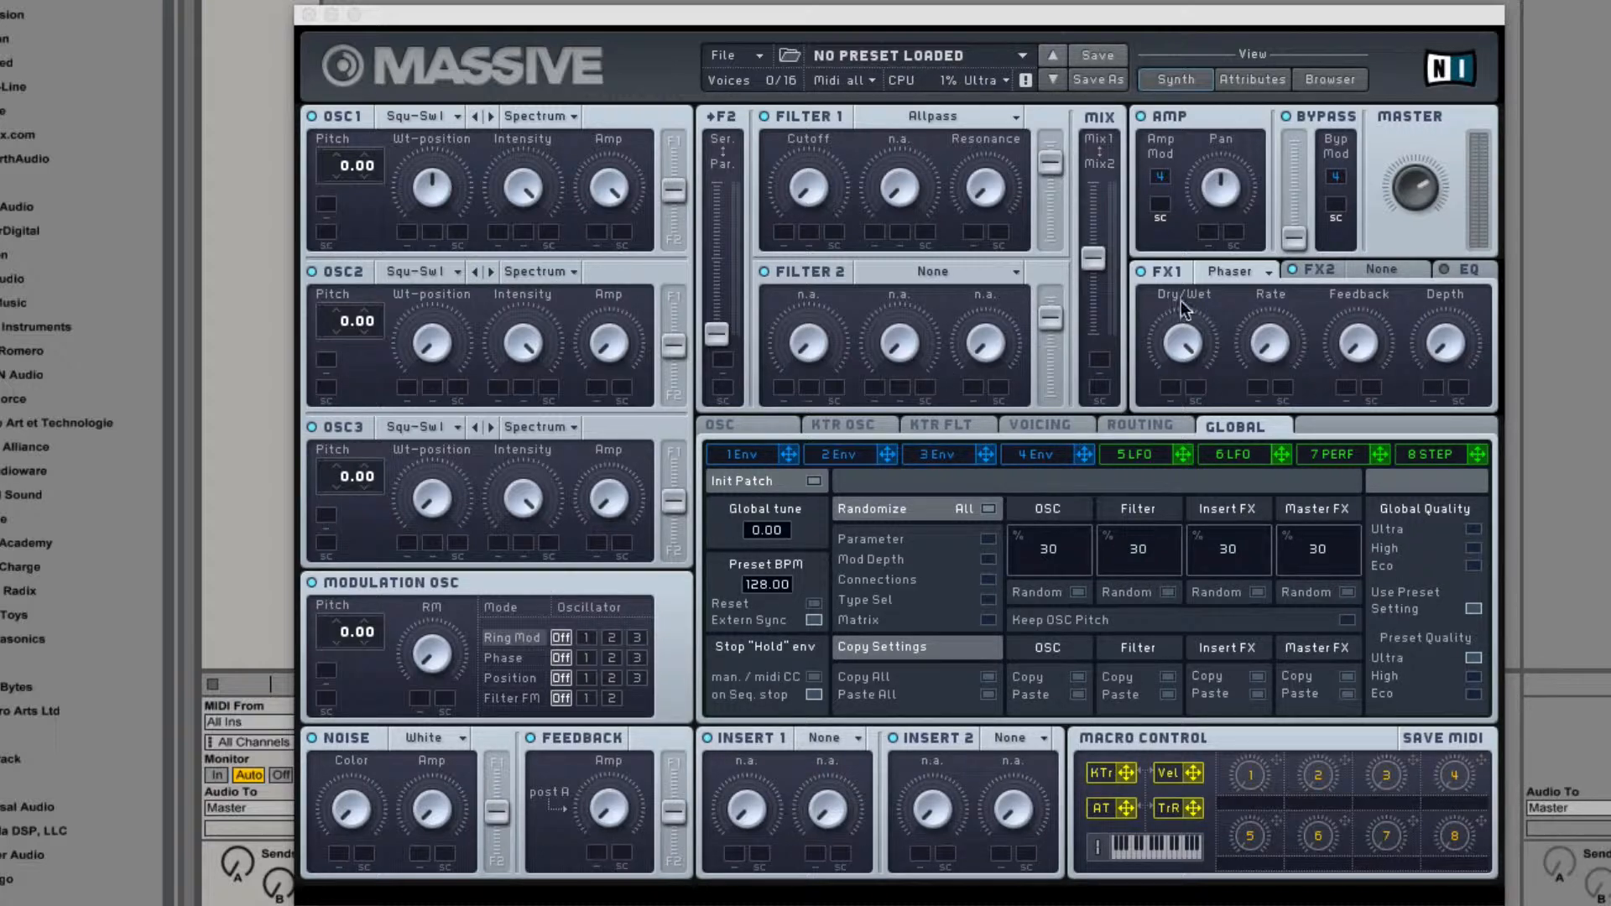
Switch the FX1 effect to Delay and raise its Damp and Time Right.
click(1231, 267)
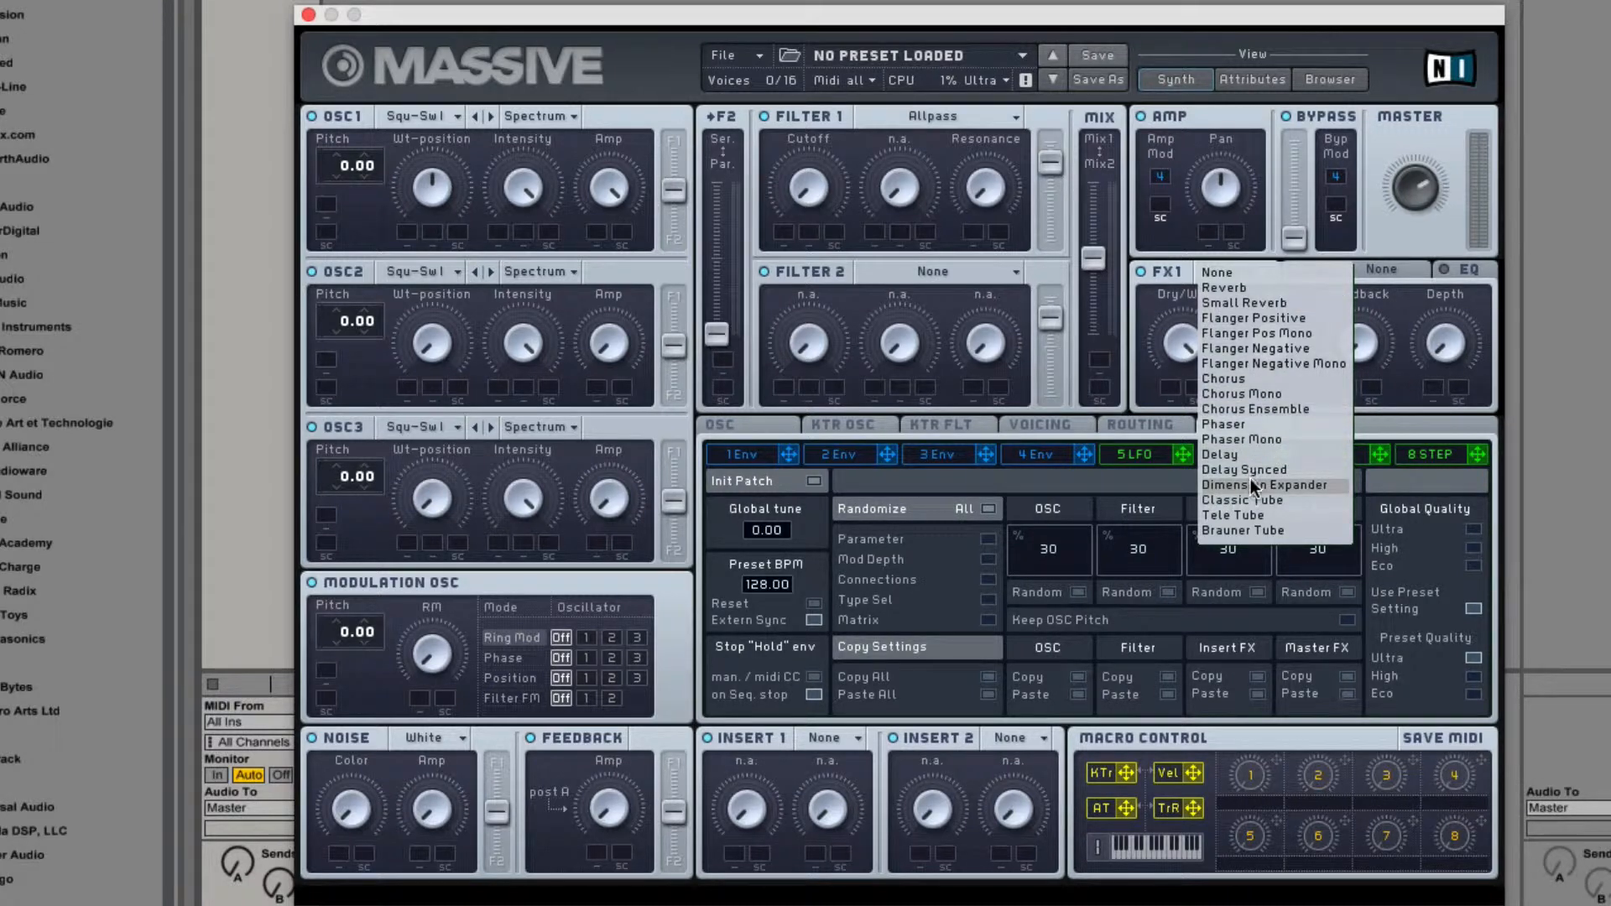
click(1269, 457)
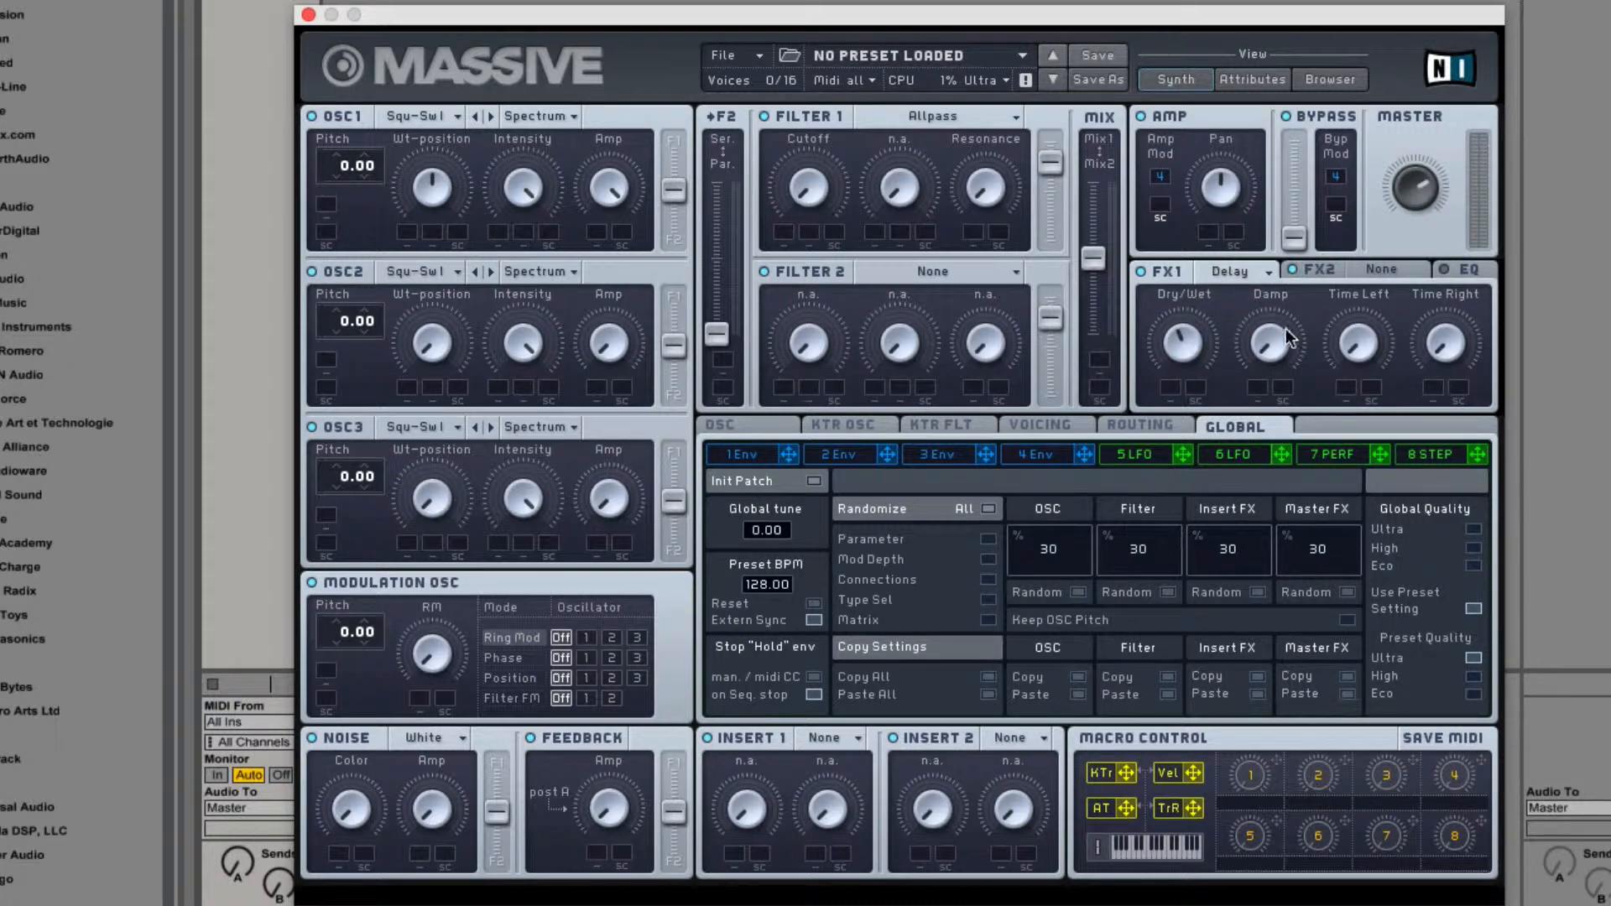
drag(1262, 347, 1207, 154)
drag(1445, 342, 1445, 210)
Switch the FX1 effect to Delay Synced and lower its Feedback.
click(1251, 271)
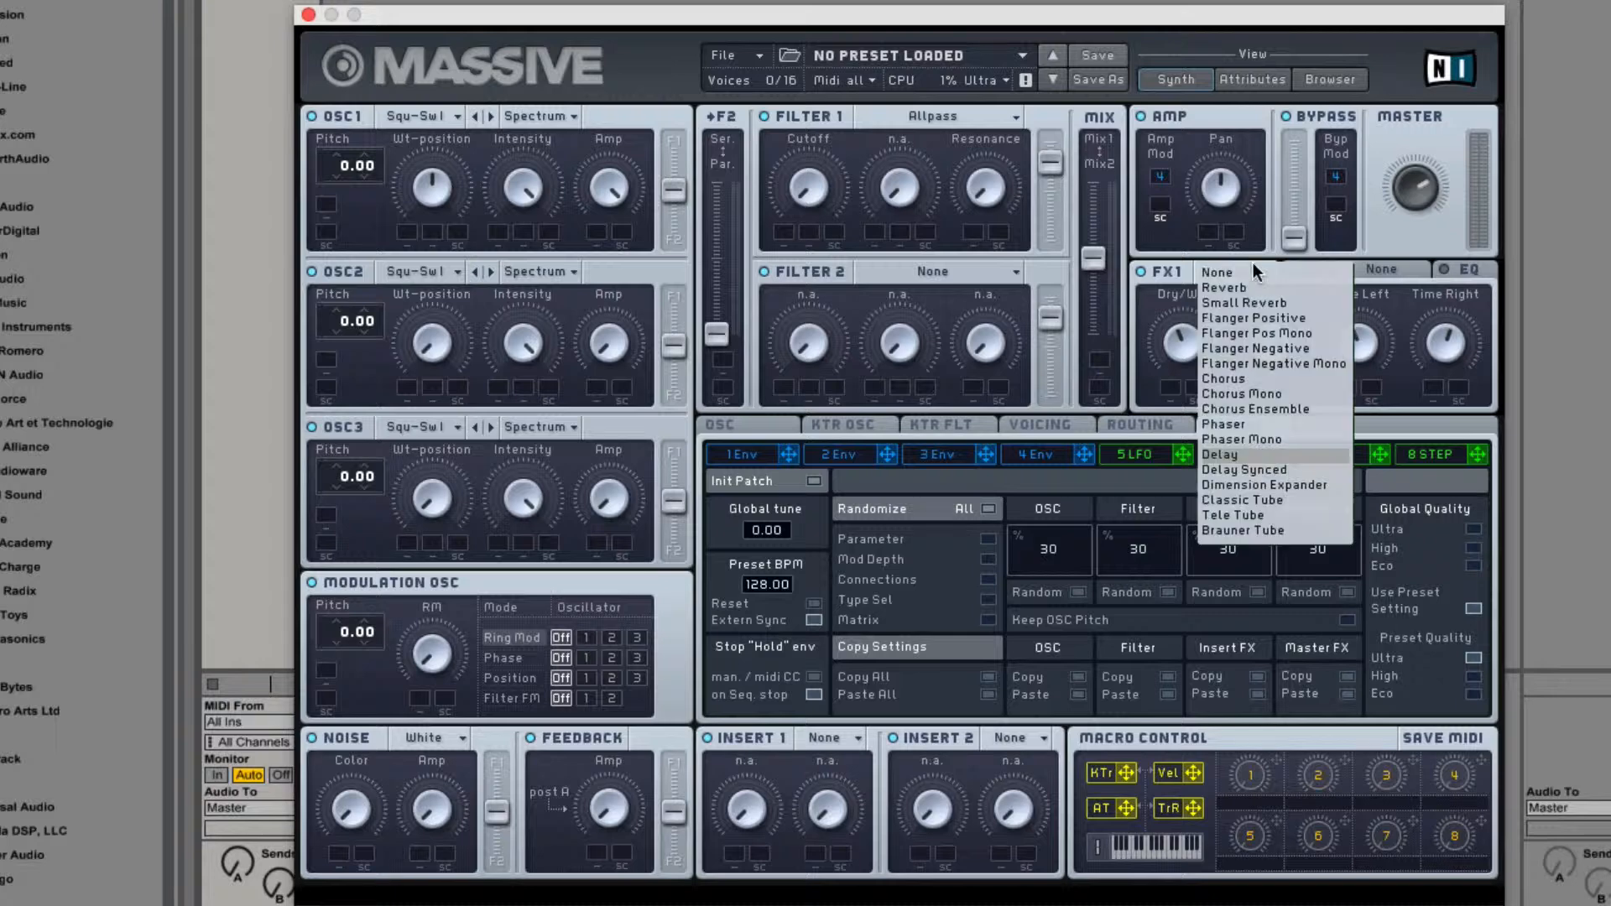
click(1248, 467)
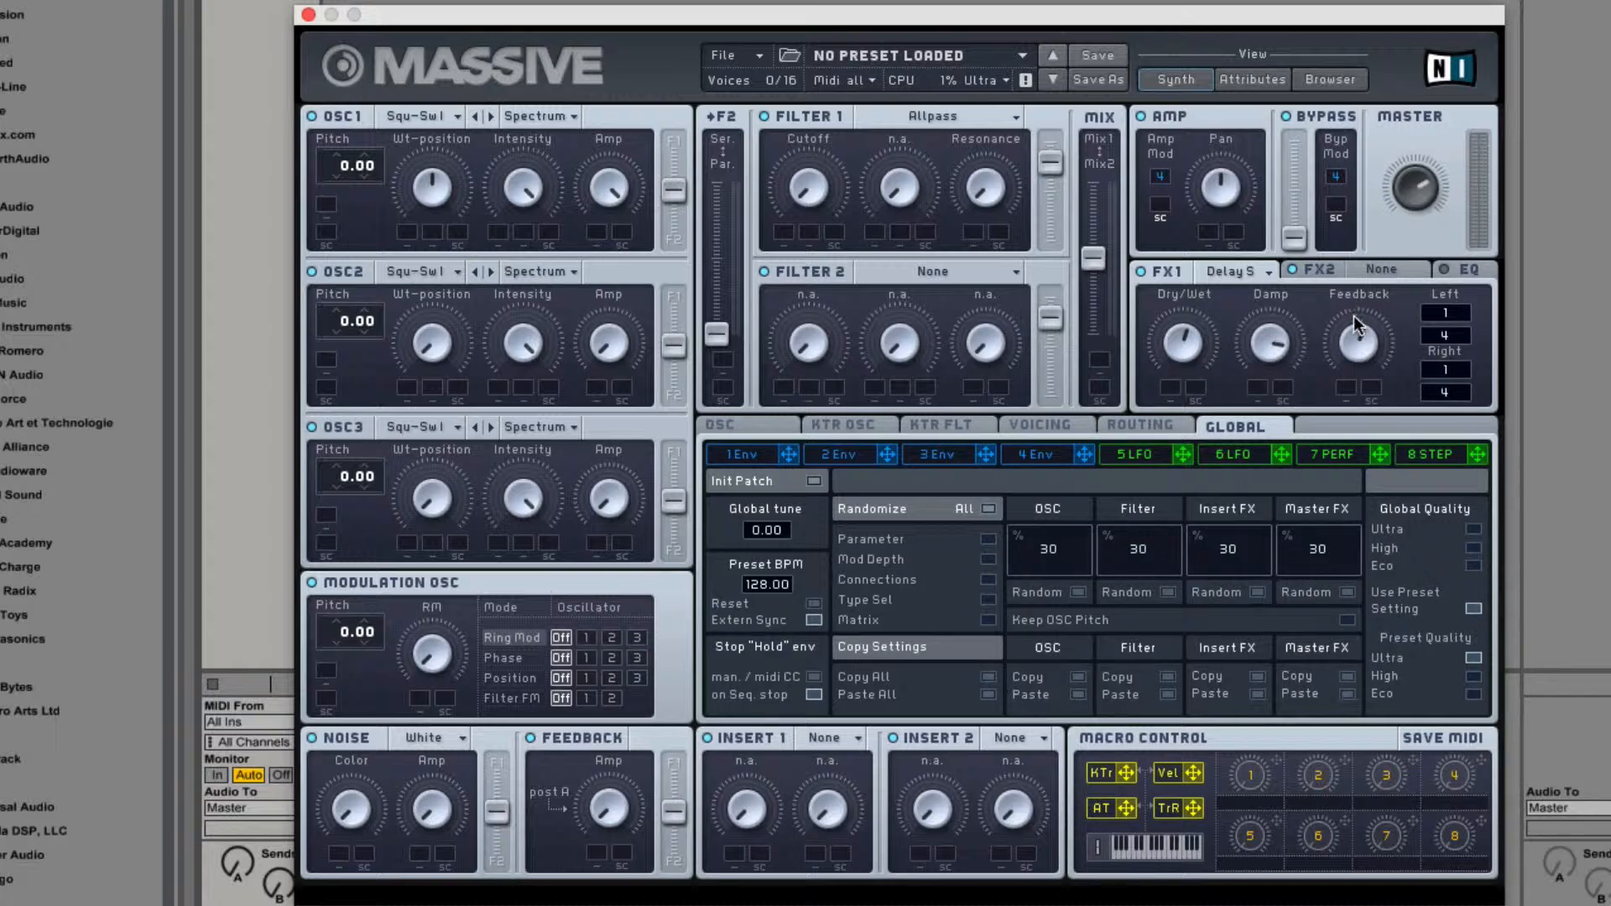
drag(1351, 344, 1358, 390)
Set the synced delay's Right time to 3/16.
drag(1445, 390, 1433, 487)
mouse_move(1454, 389)
mouse_down()
mouse_move(1444, 329)
mouse_move(1442, 365)
mouse_up()
drag(1436, 387, 1436, 391)
drag(1444, 392, 1462, 273)
drag(1462, 357, 1460, 365)
Switch the FX1 effect to Dimension Expander and sweep its Size down and back up.
click(1237, 272)
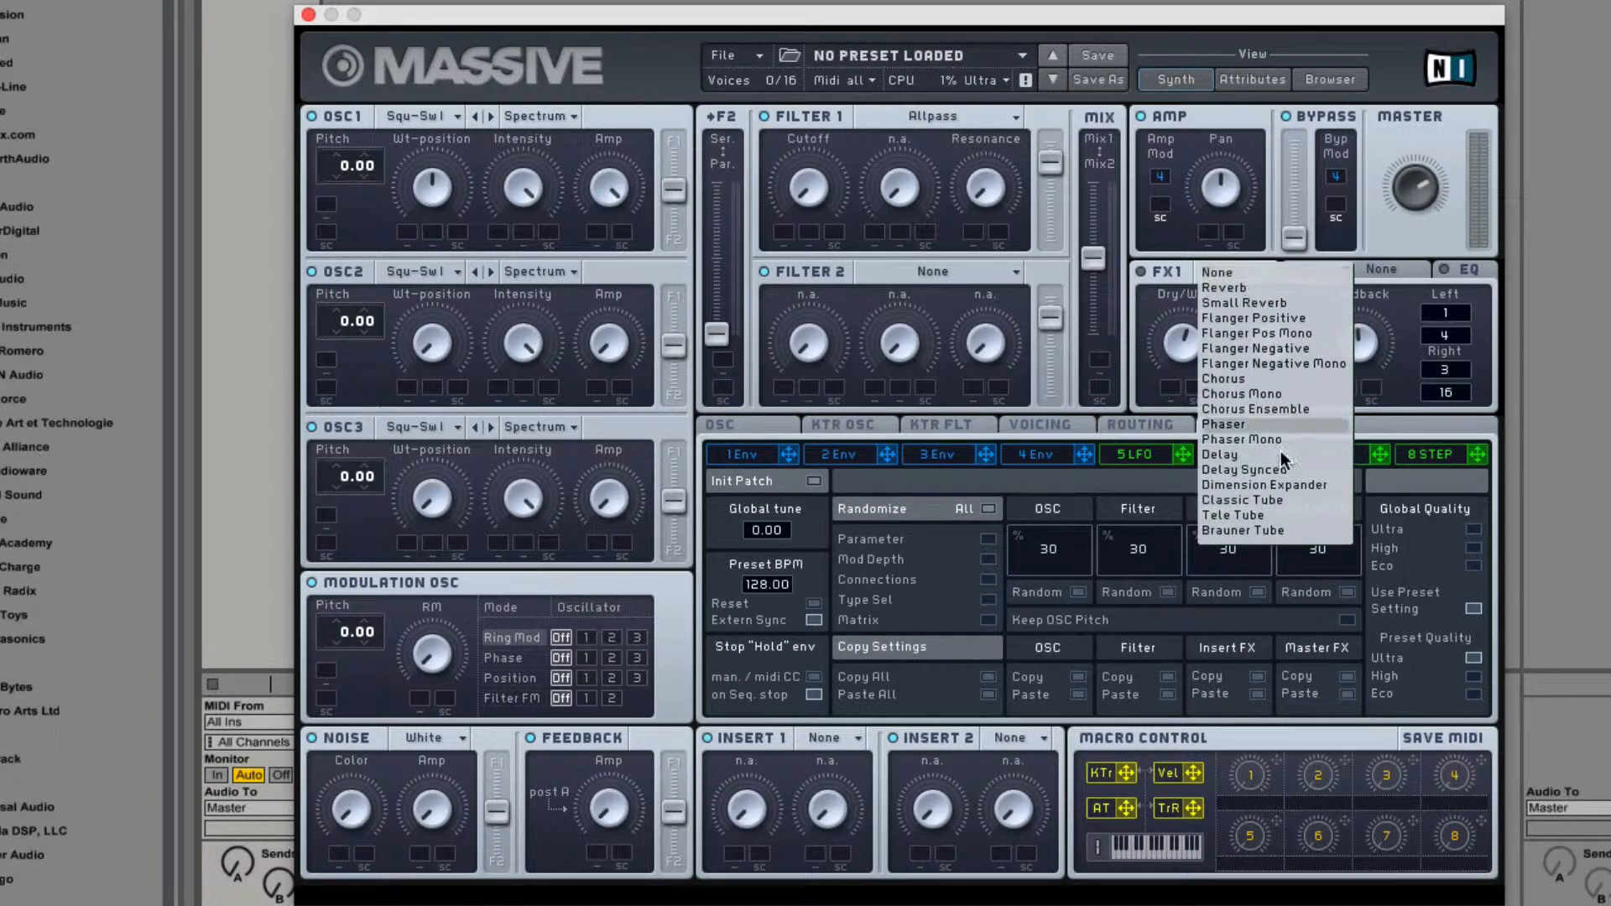
click(1277, 485)
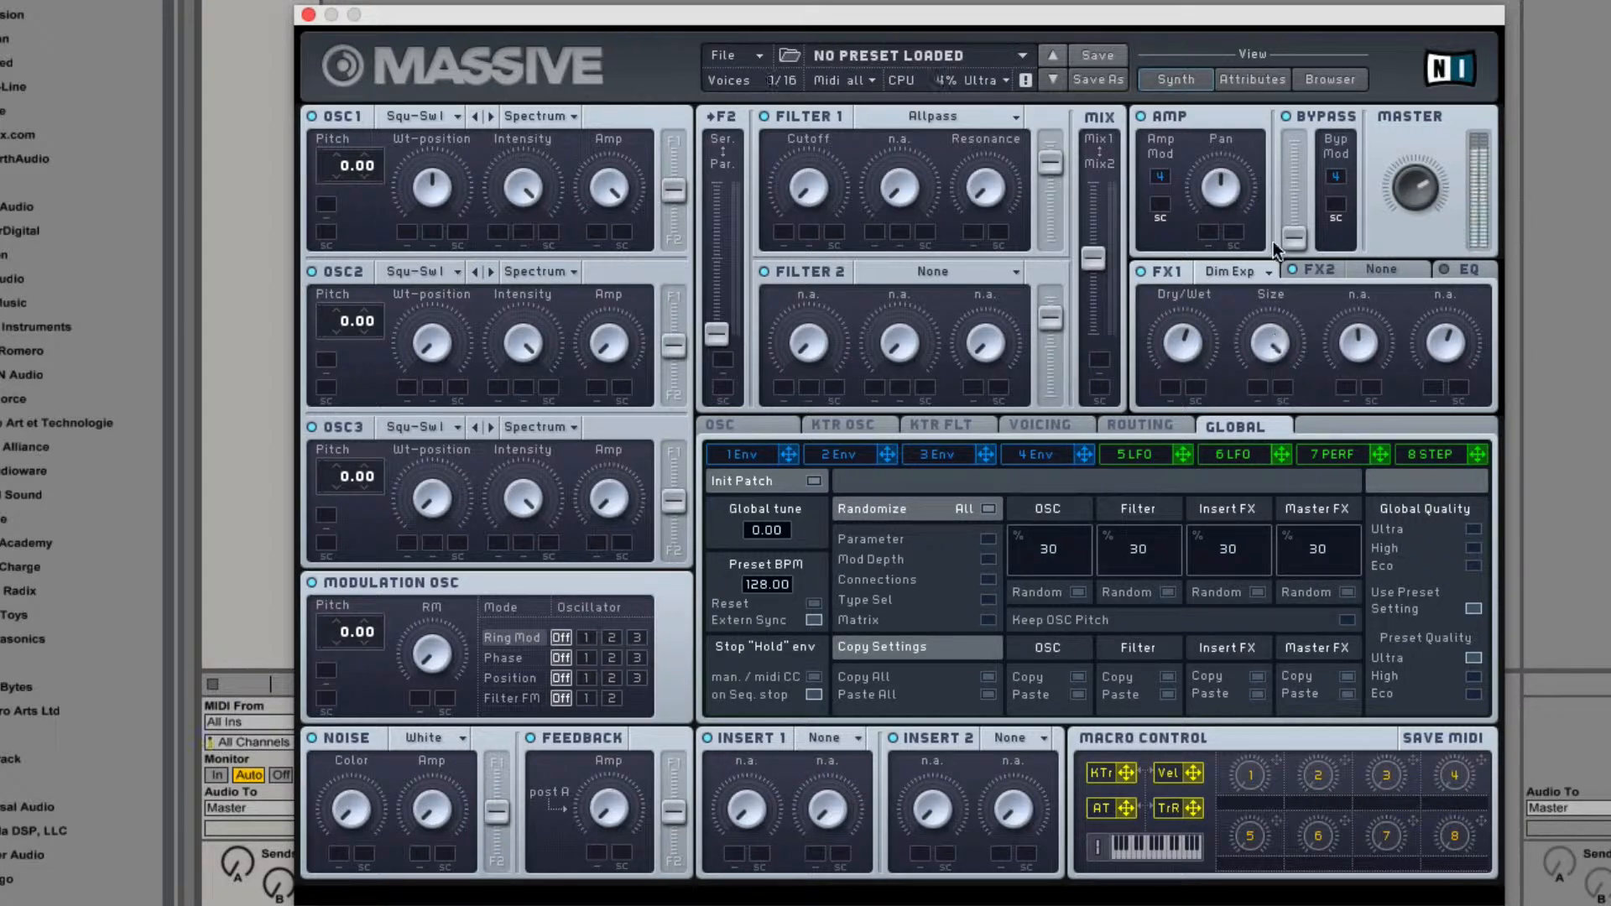
drag(1267, 383, 1251, 512)
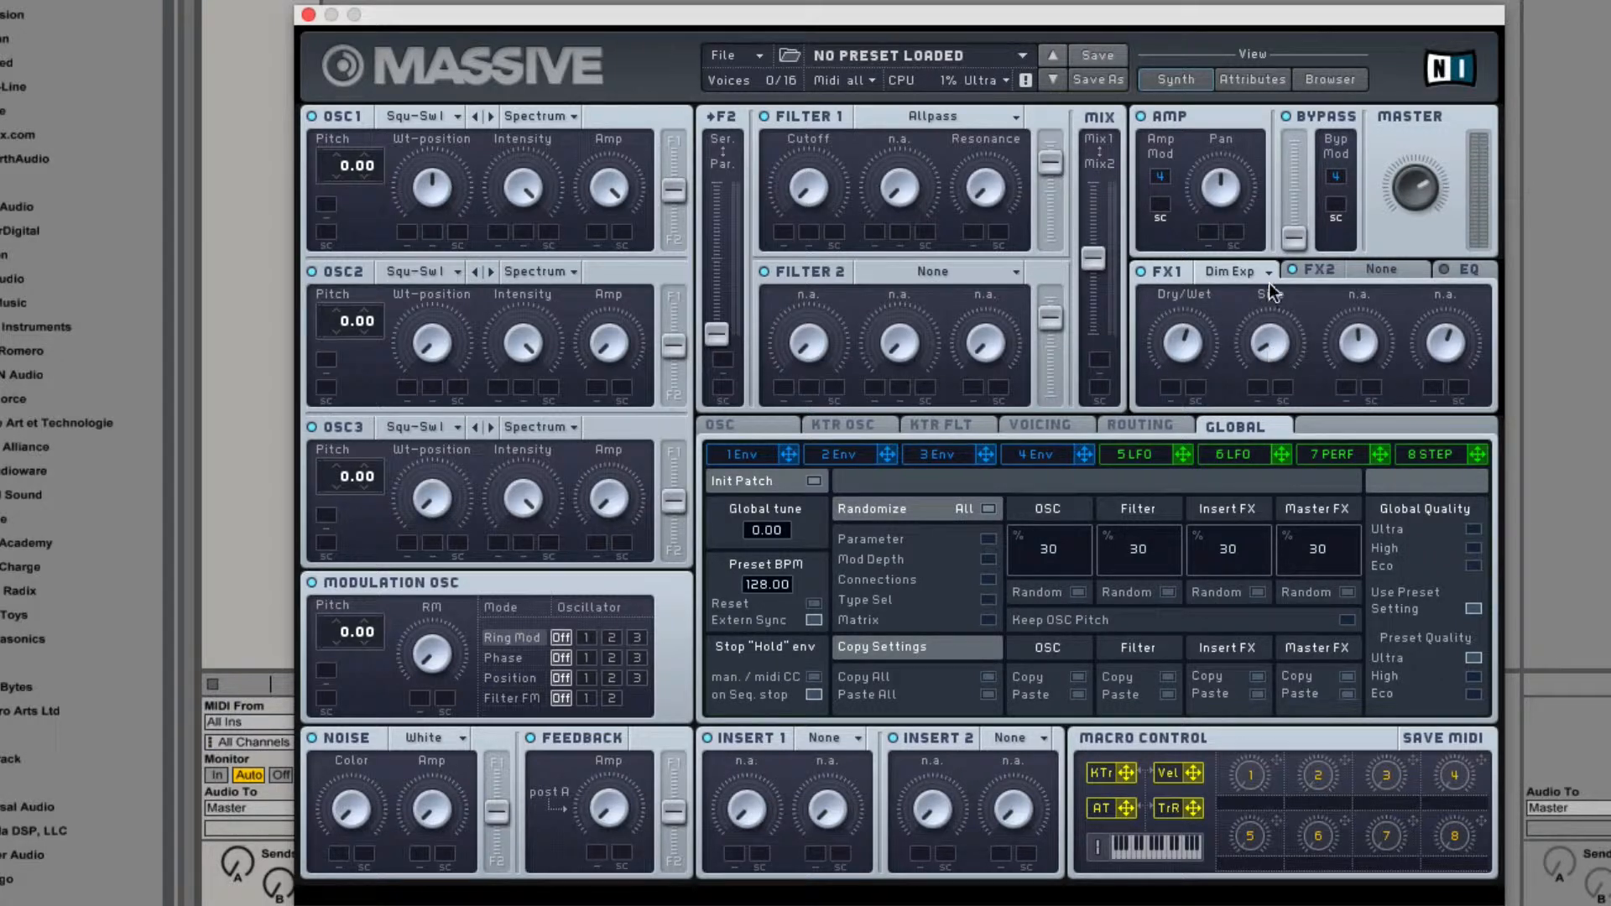
drag(1270, 285, 1244, 2)
Switch the FX1 effect to Classic Tube.
click(1216, 266)
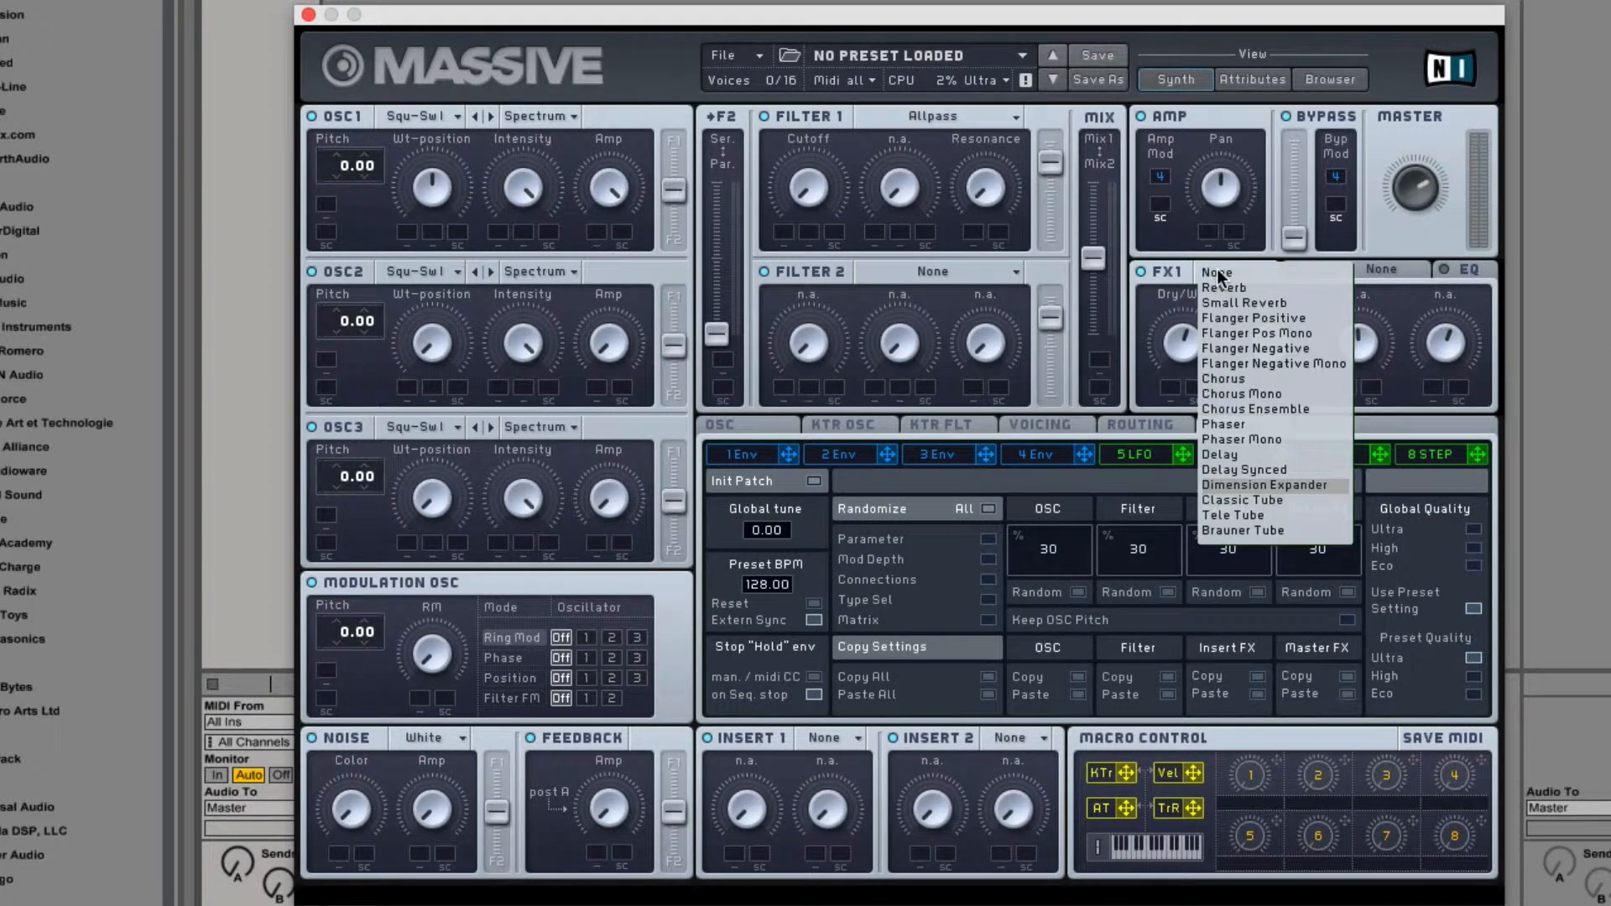
click(1274, 501)
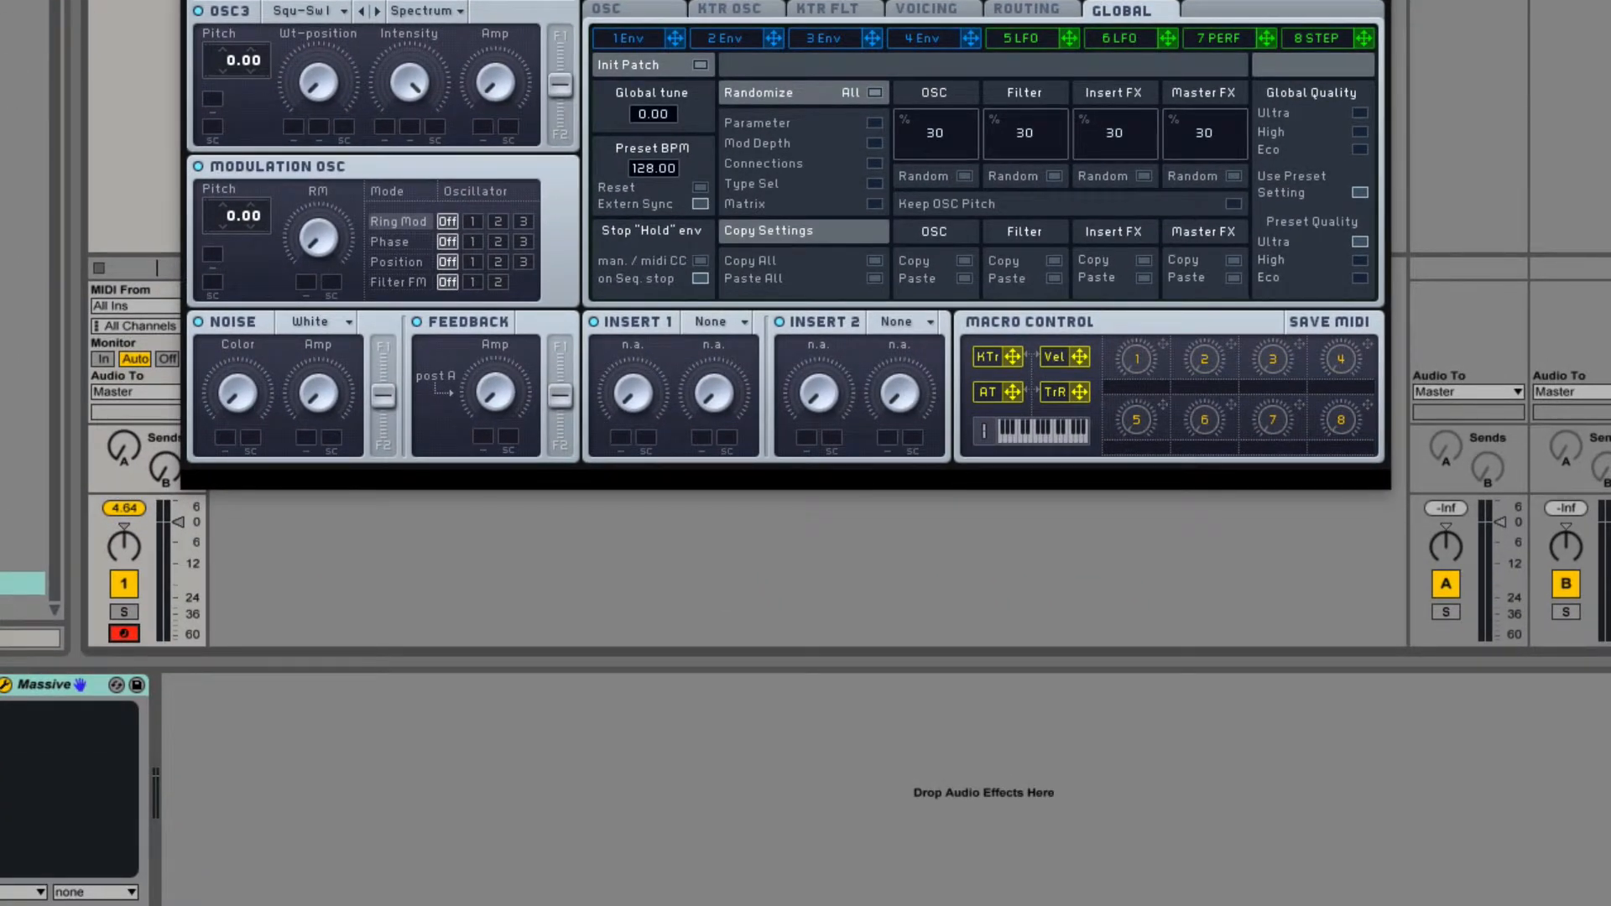
Add a Spectrum analyzer to the track's device chain after Massive.
click(309, 2)
click(642, 1)
click(2, 68)
click(31, 68)
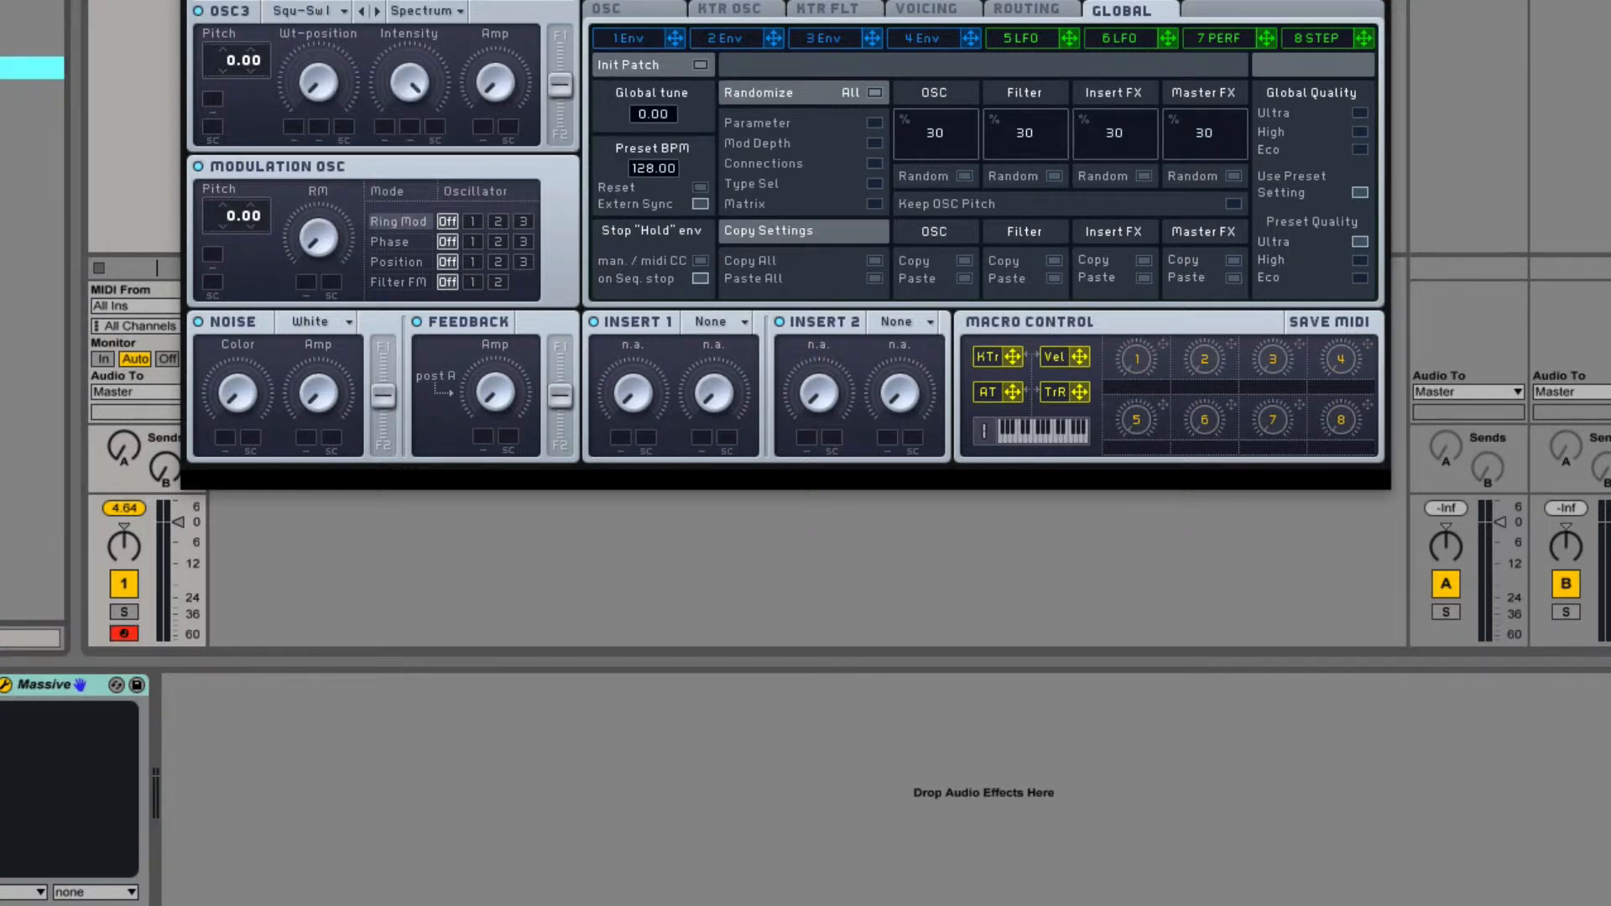
drag(30, 68, 328, 829)
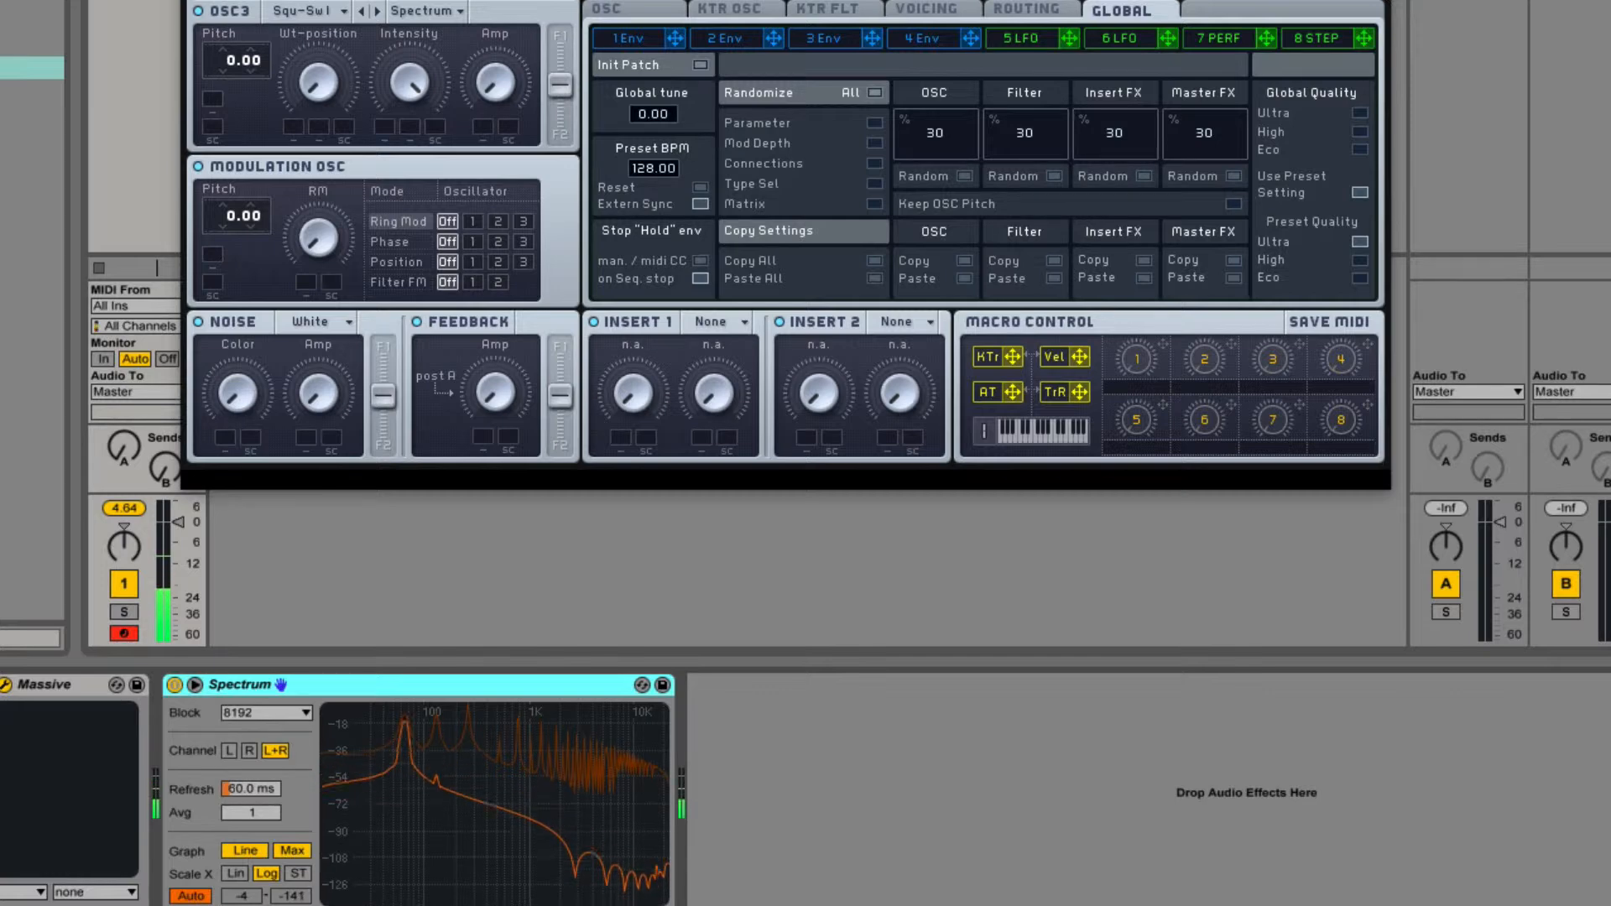
Reposition the Massive window so the FX section shows above the spectrum, and turn up the Classic Tube's Dry/Wet.
drag(786, 1, 735, 160)
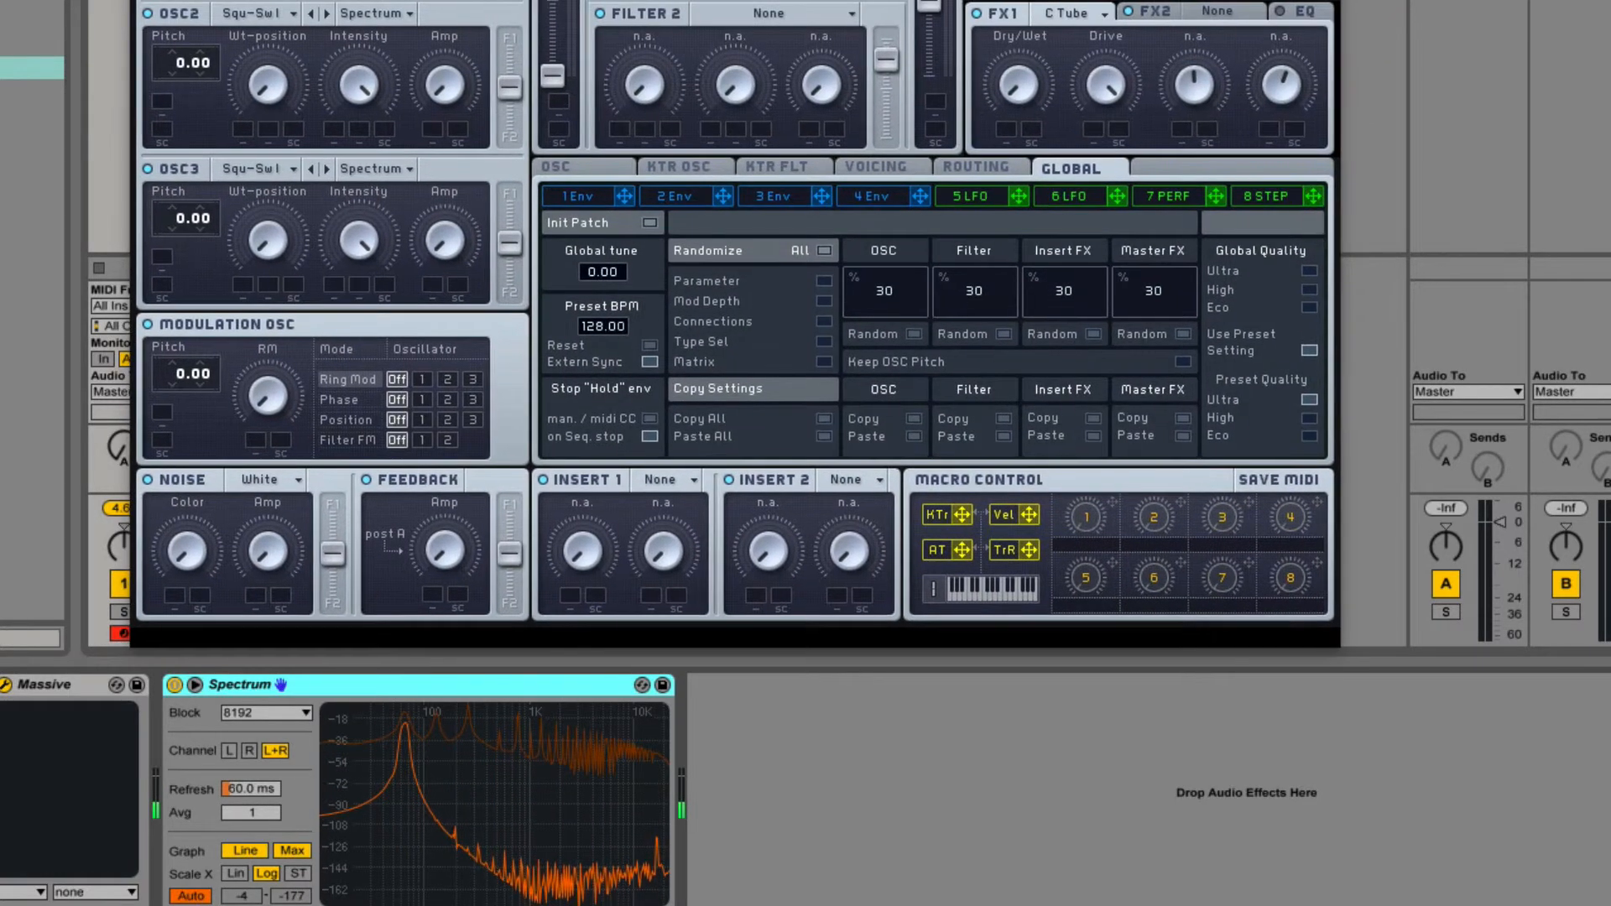
drag(735, 2, 740, 2)
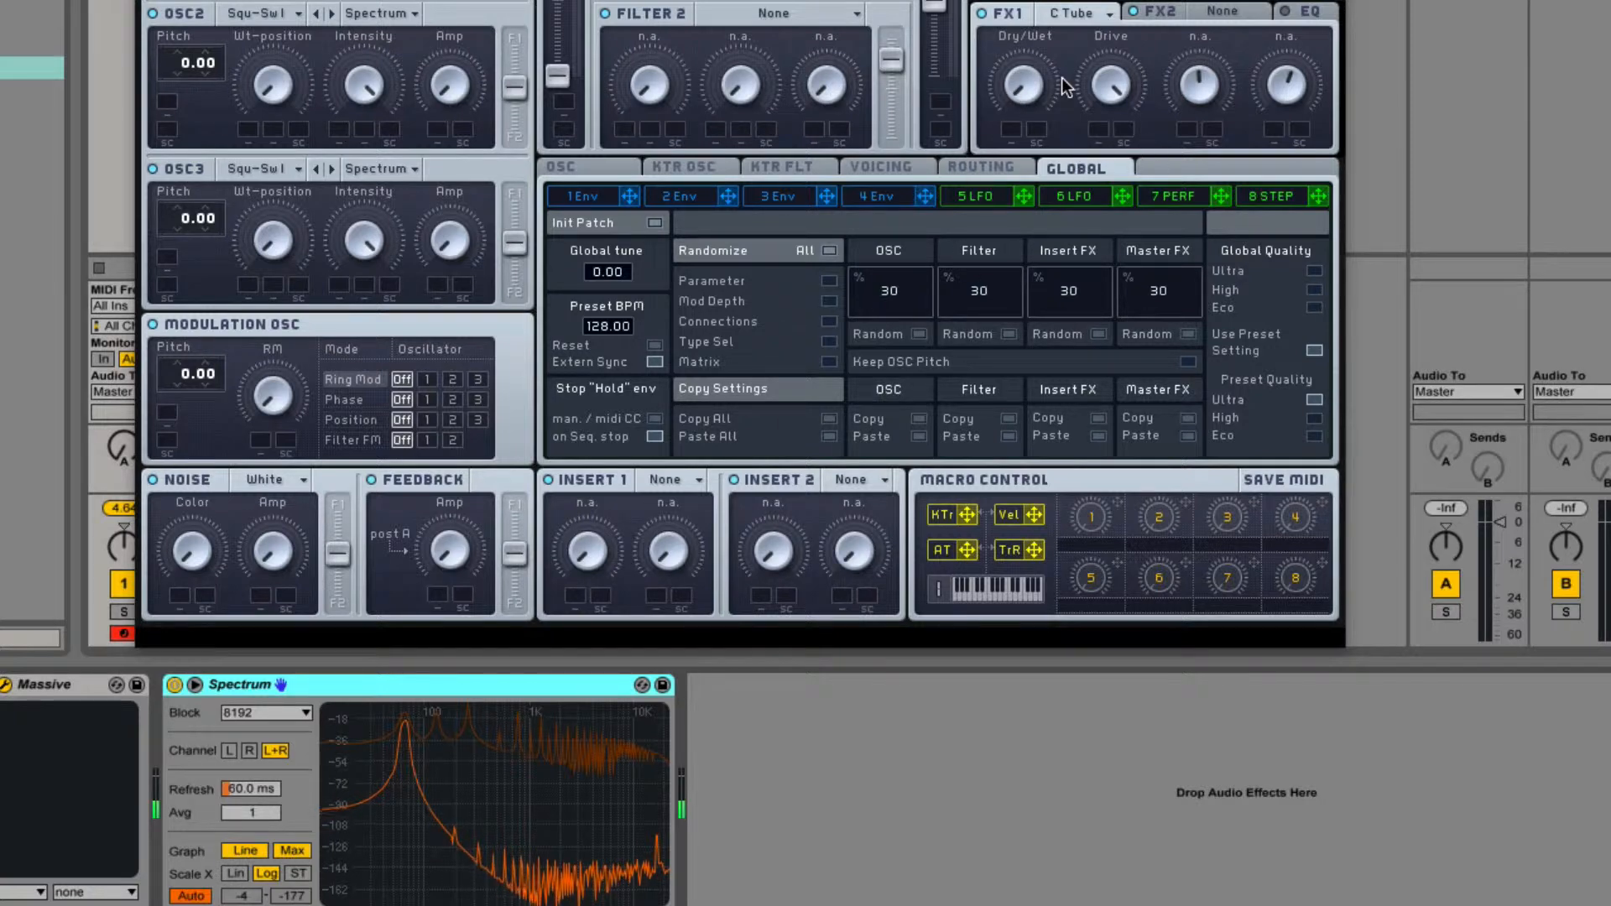
drag(1022, 79, 1022, 2)
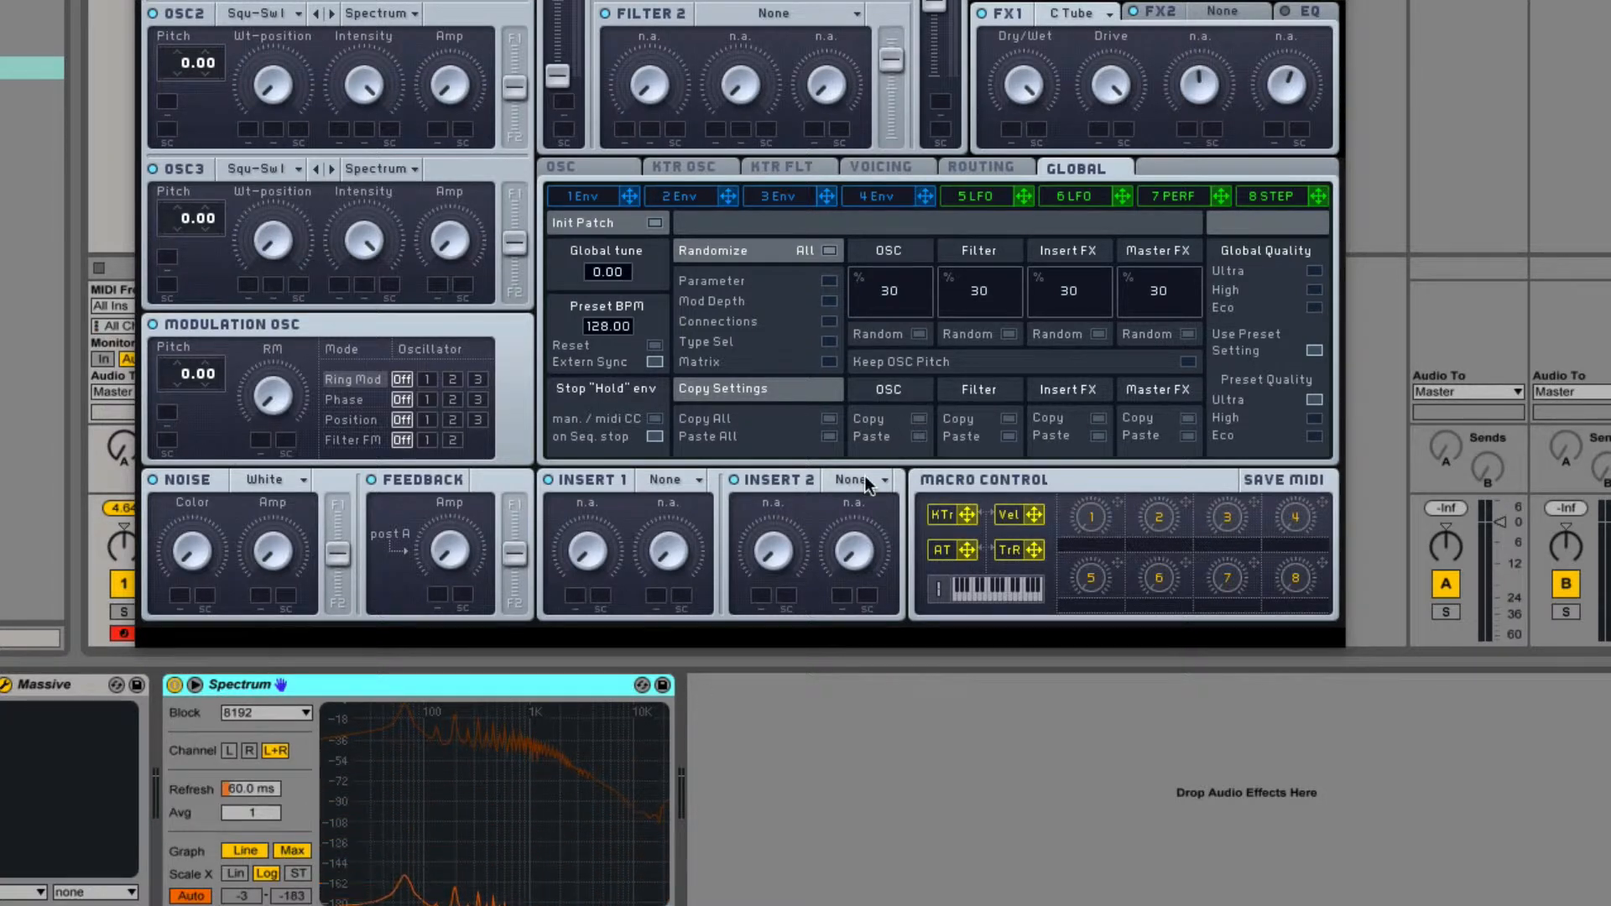
Compare Tele Tube against Classic Tube in the FX1 slot, finishing on Tele Tube.
click(1070, 13)
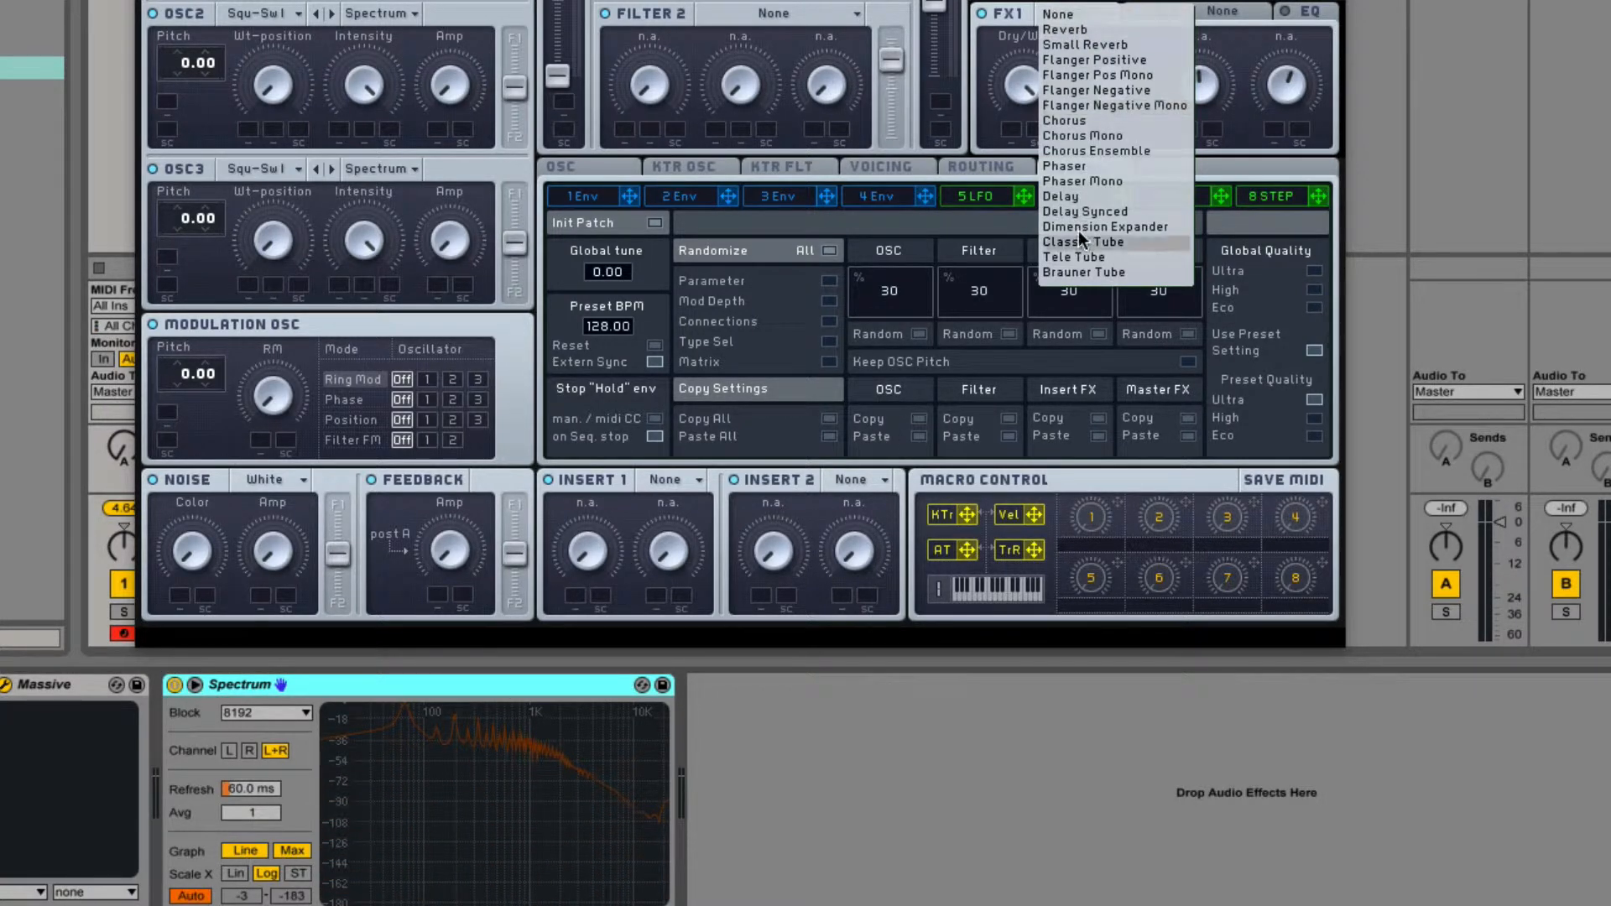
click(1075, 258)
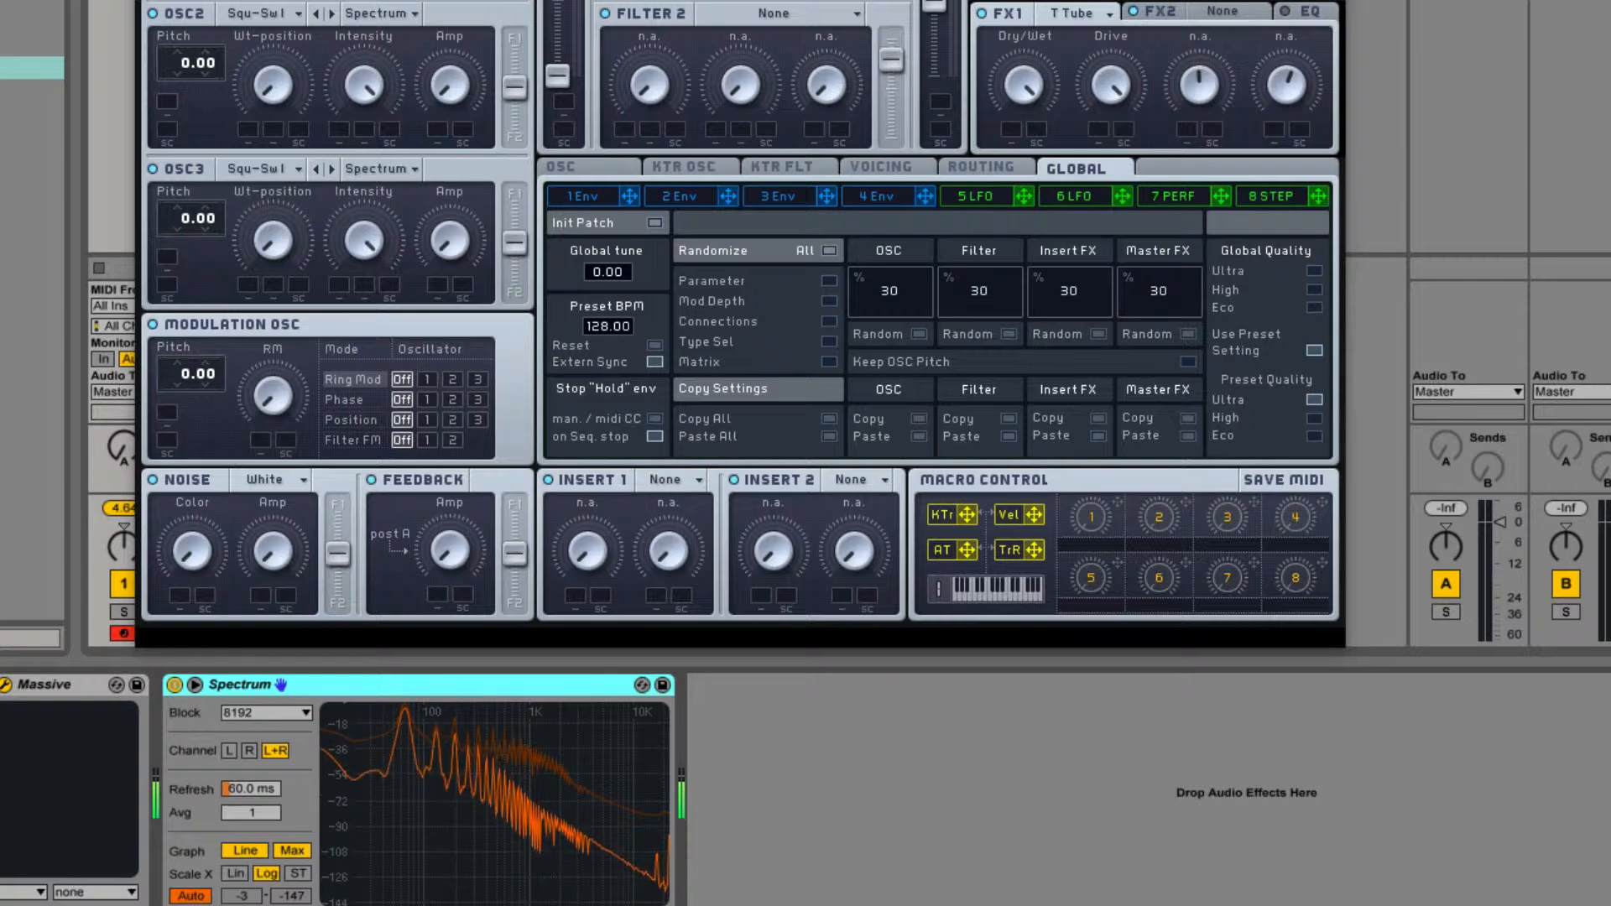
click(1078, 13)
click(1081, 249)
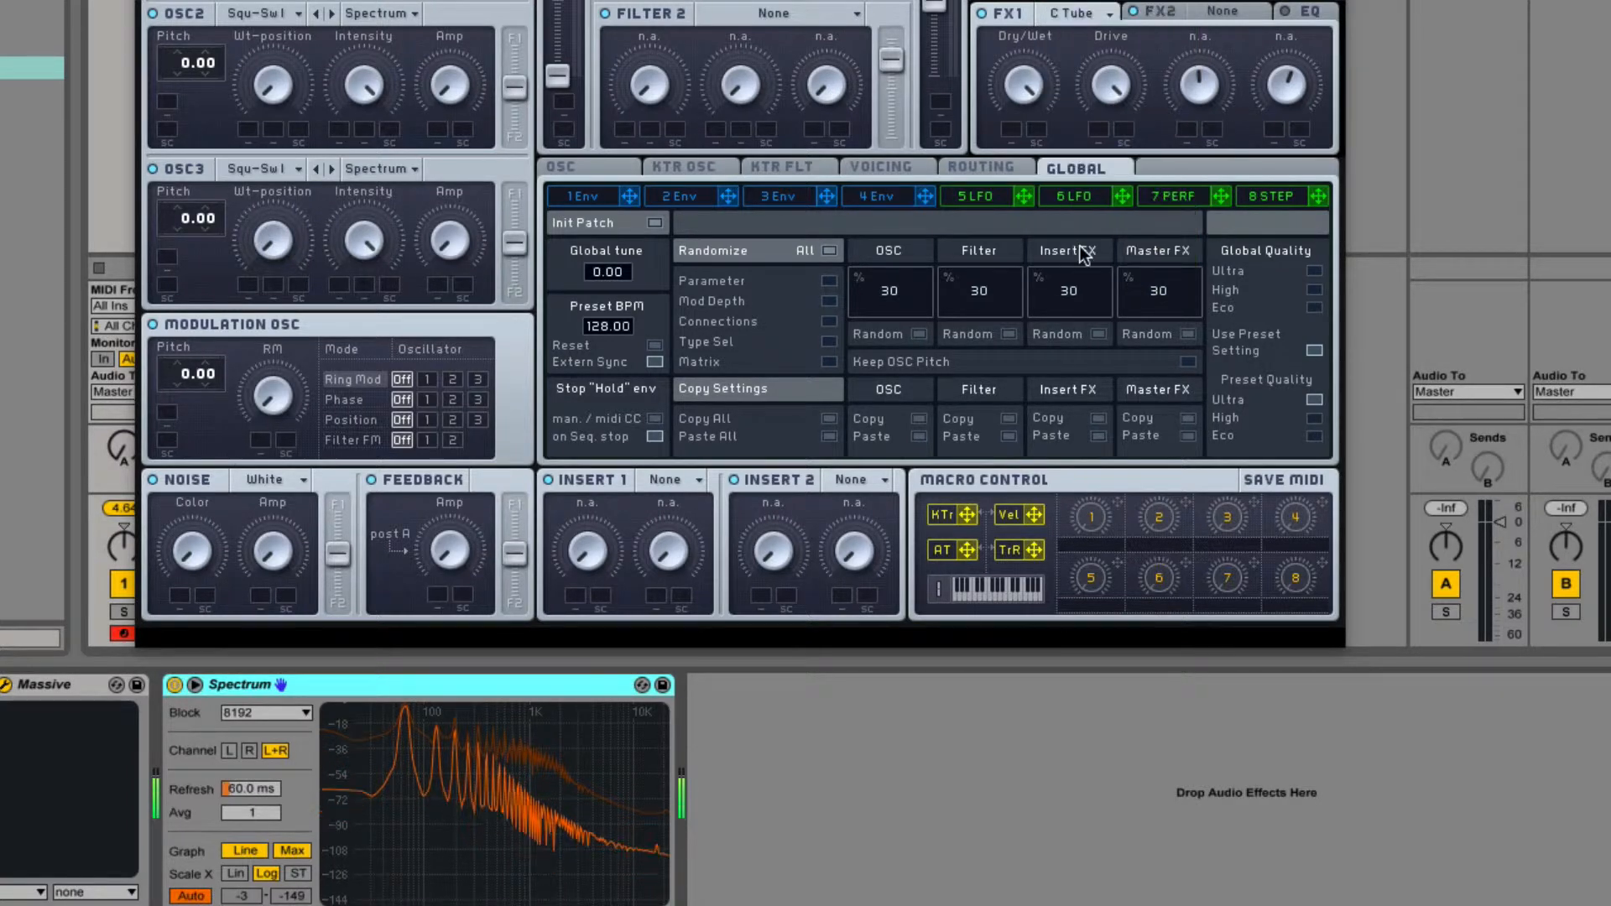
click(1076, 13)
click(1099, 255)
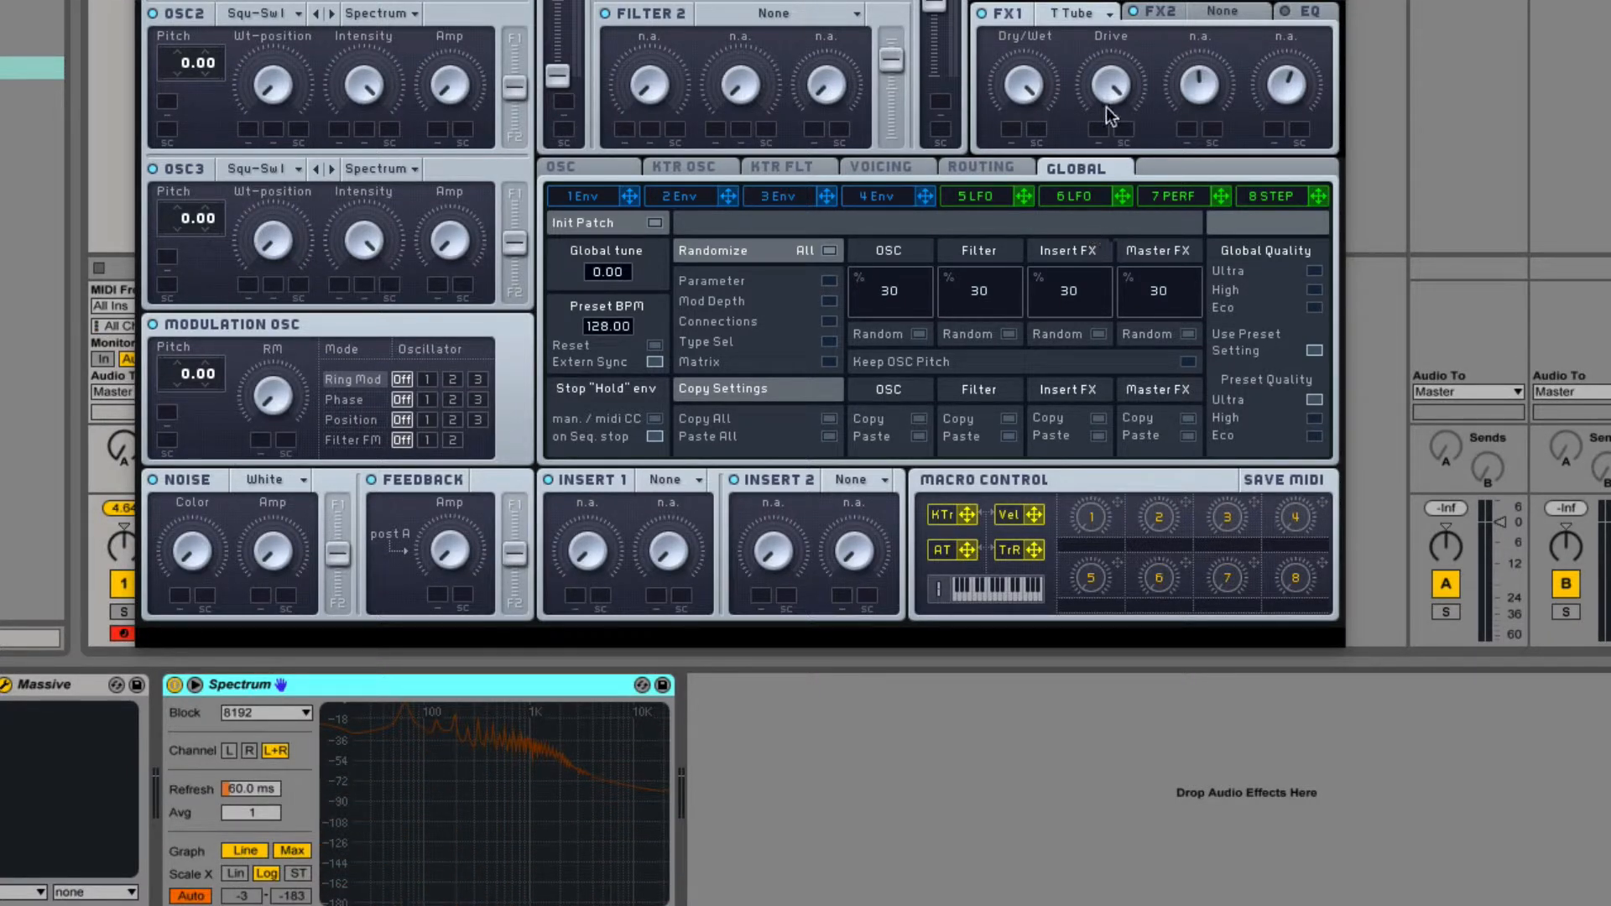
Switch the FX1 effect to Brauner Tube and turn up its Drive.
click(1070, 13)
click(1082, 270)
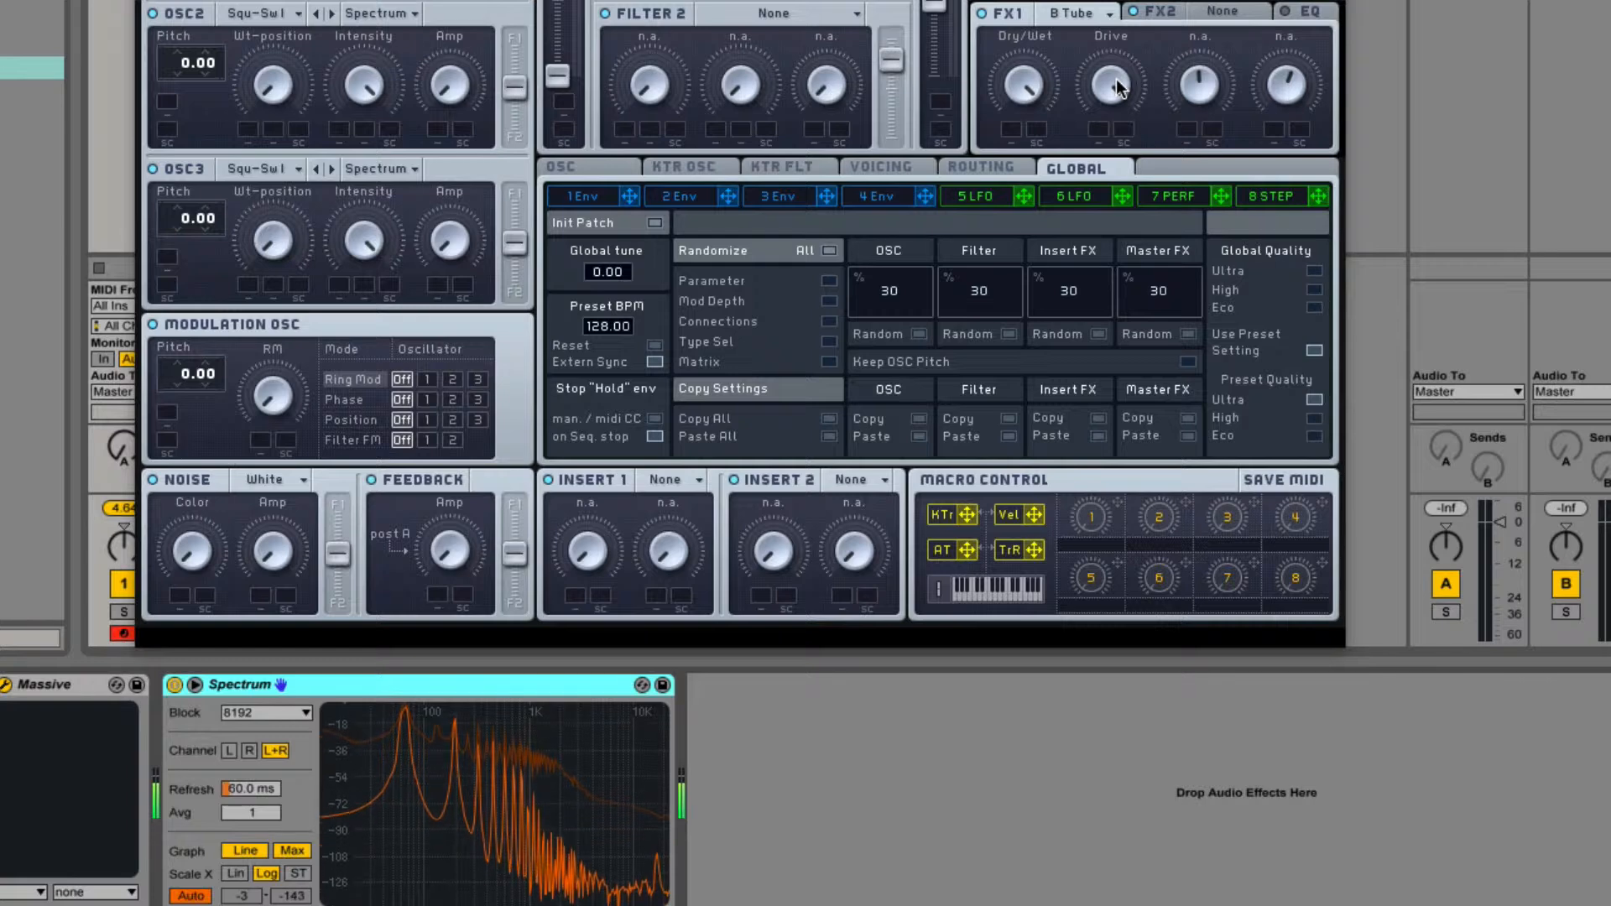
drag(1116, 79, 1118, 2)
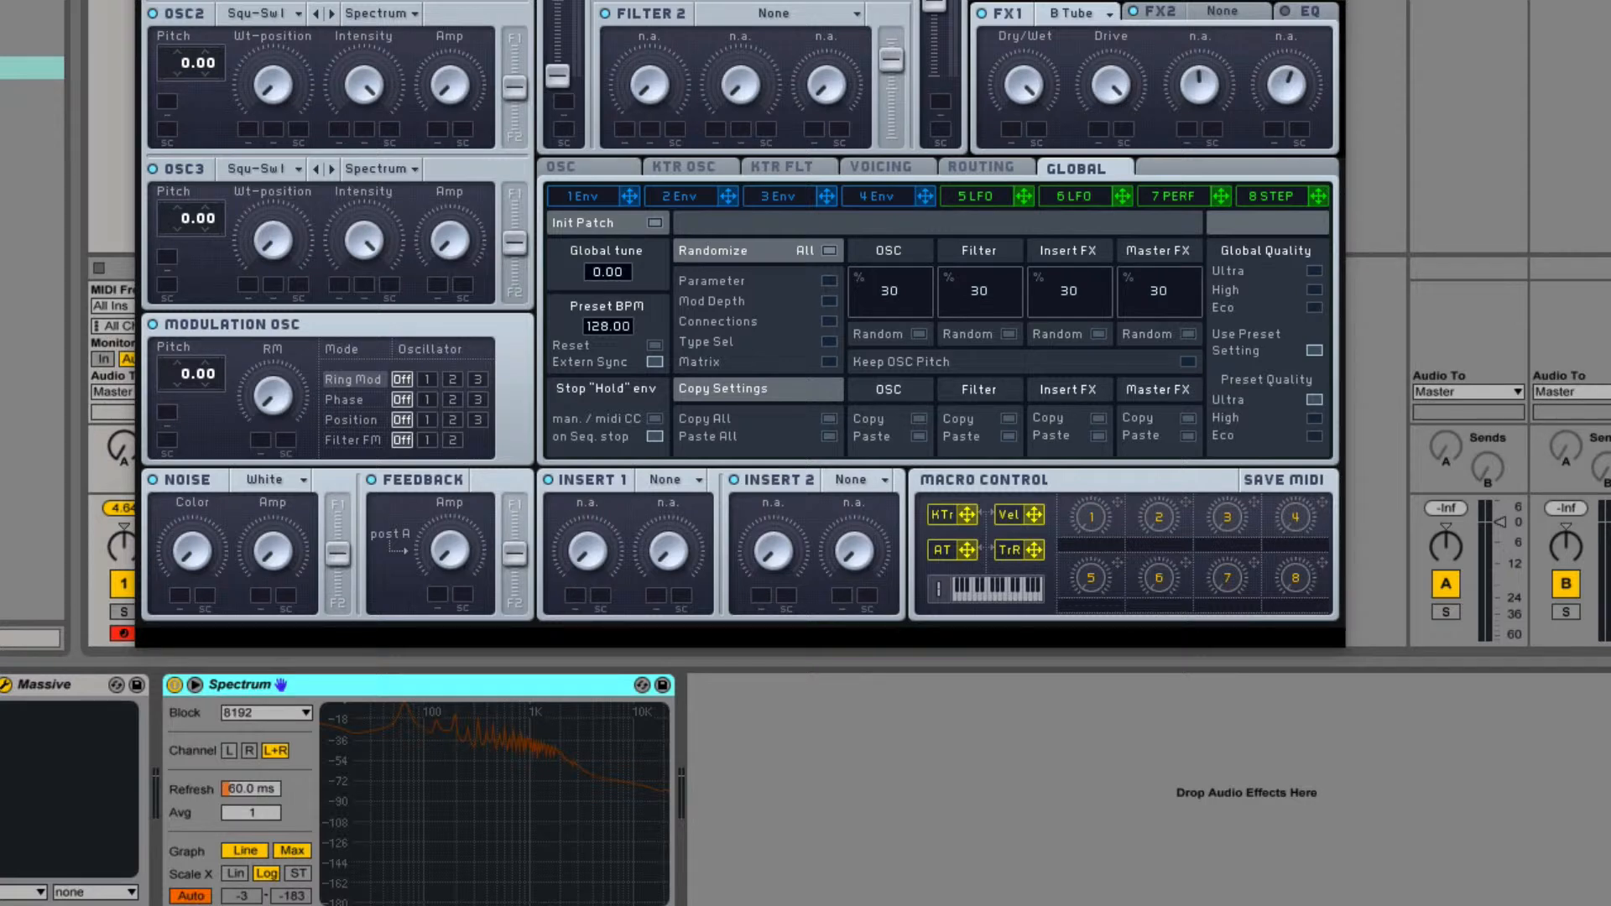
Examine the effects available for the FX2 slot, leaving it set to None.
click(1166, 15)
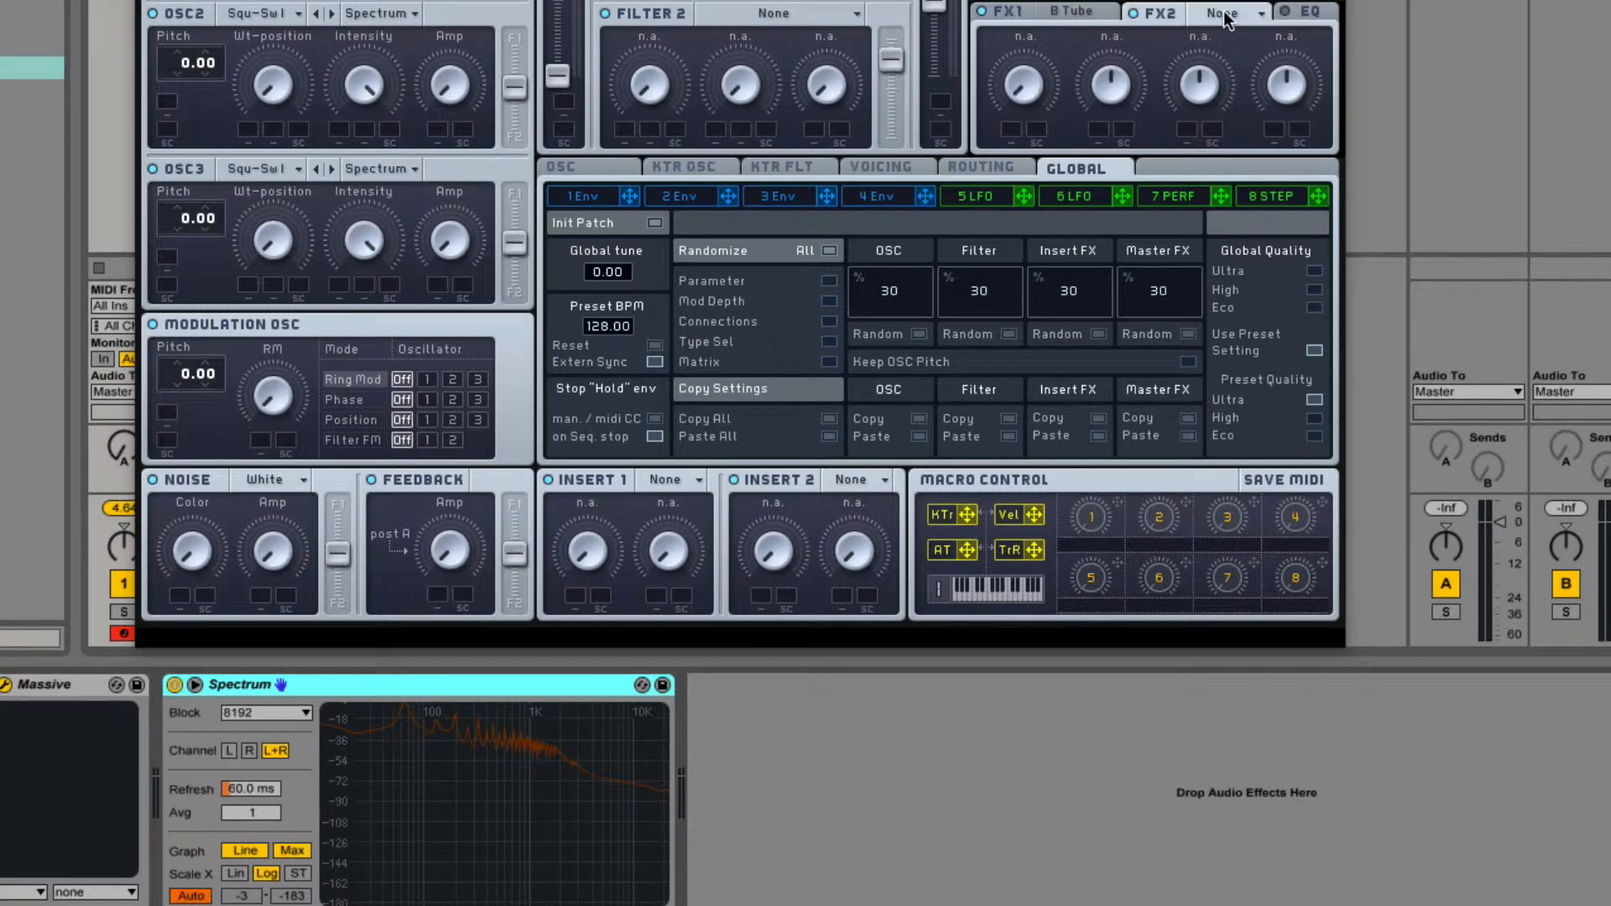
click(1216, 11)
click(1143, 32)
Open Massive's master EQ and vary its High Shelf, Low Shelf, Boost and Frequency controls.
click(1316, 10)
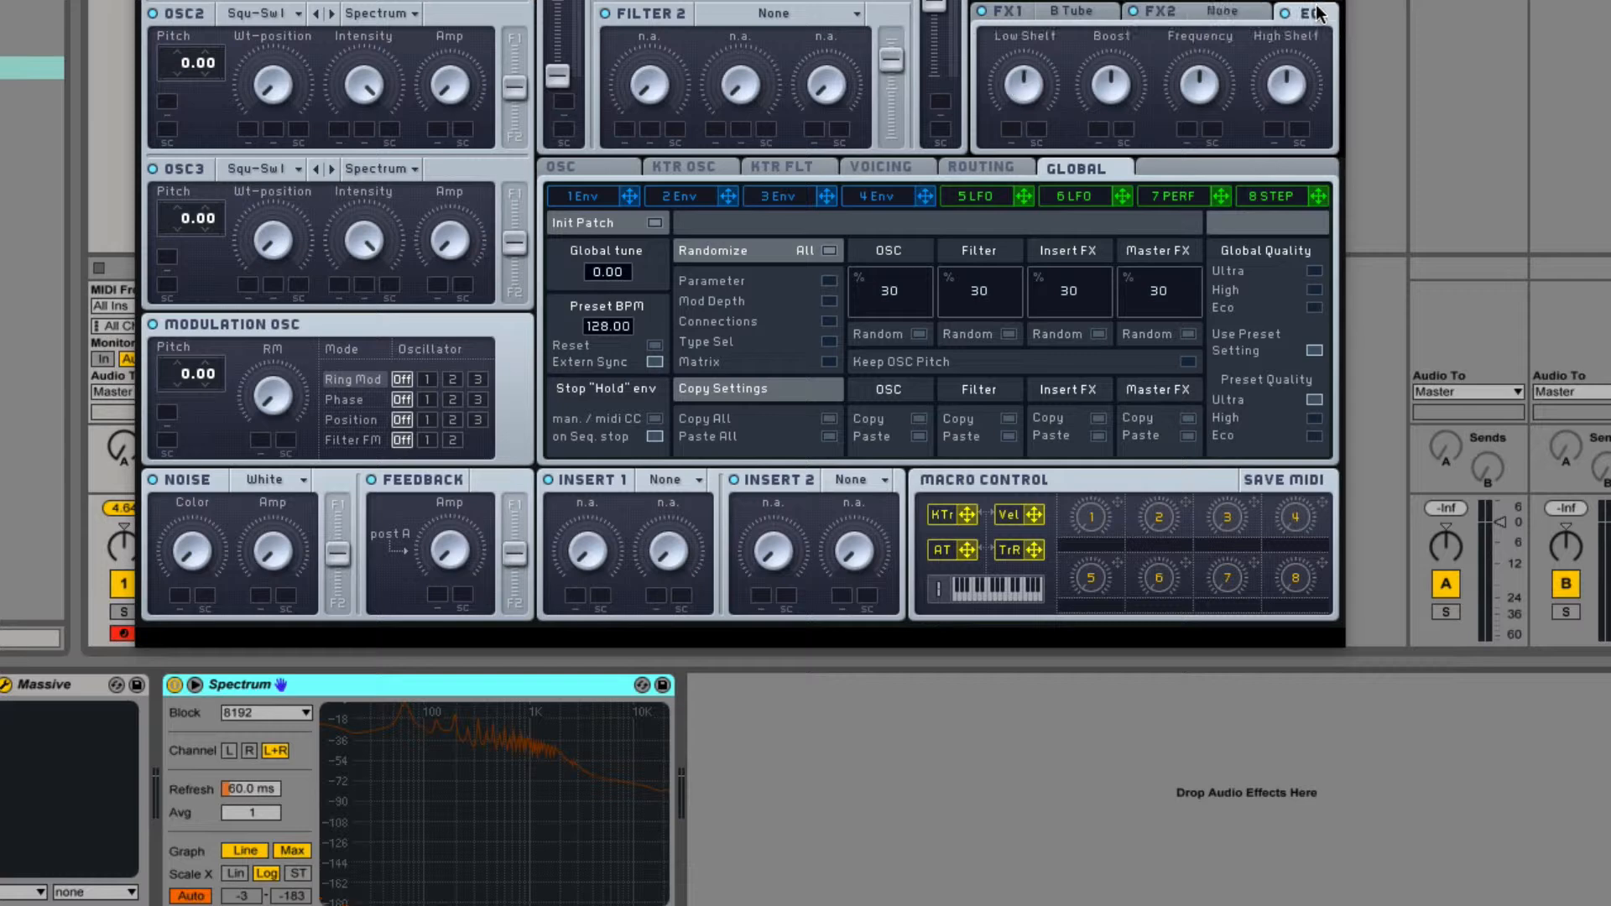
drag(1304, 92, 1300, 10)
drag(1013, 84, 1128, 107)
drag(1146, 30, 1152, 2)
drag(1185, 94, 1105, 21)
drag(1072, 164, 1072, 174)
Return the EQ's Low Shelf, Frequency and Boost to their centre positions and turn up the High Shelf.
drag(1019, 82, 993, 186)
drag(1215, 94, 1211, 100)
double_click(1123, 87)
drag(1271, 88, 1271, 76)
Look over the Insert 1 effect list without choosing an effect, and sweep the EQ's High Shelf up and back down.
click(661, 480)
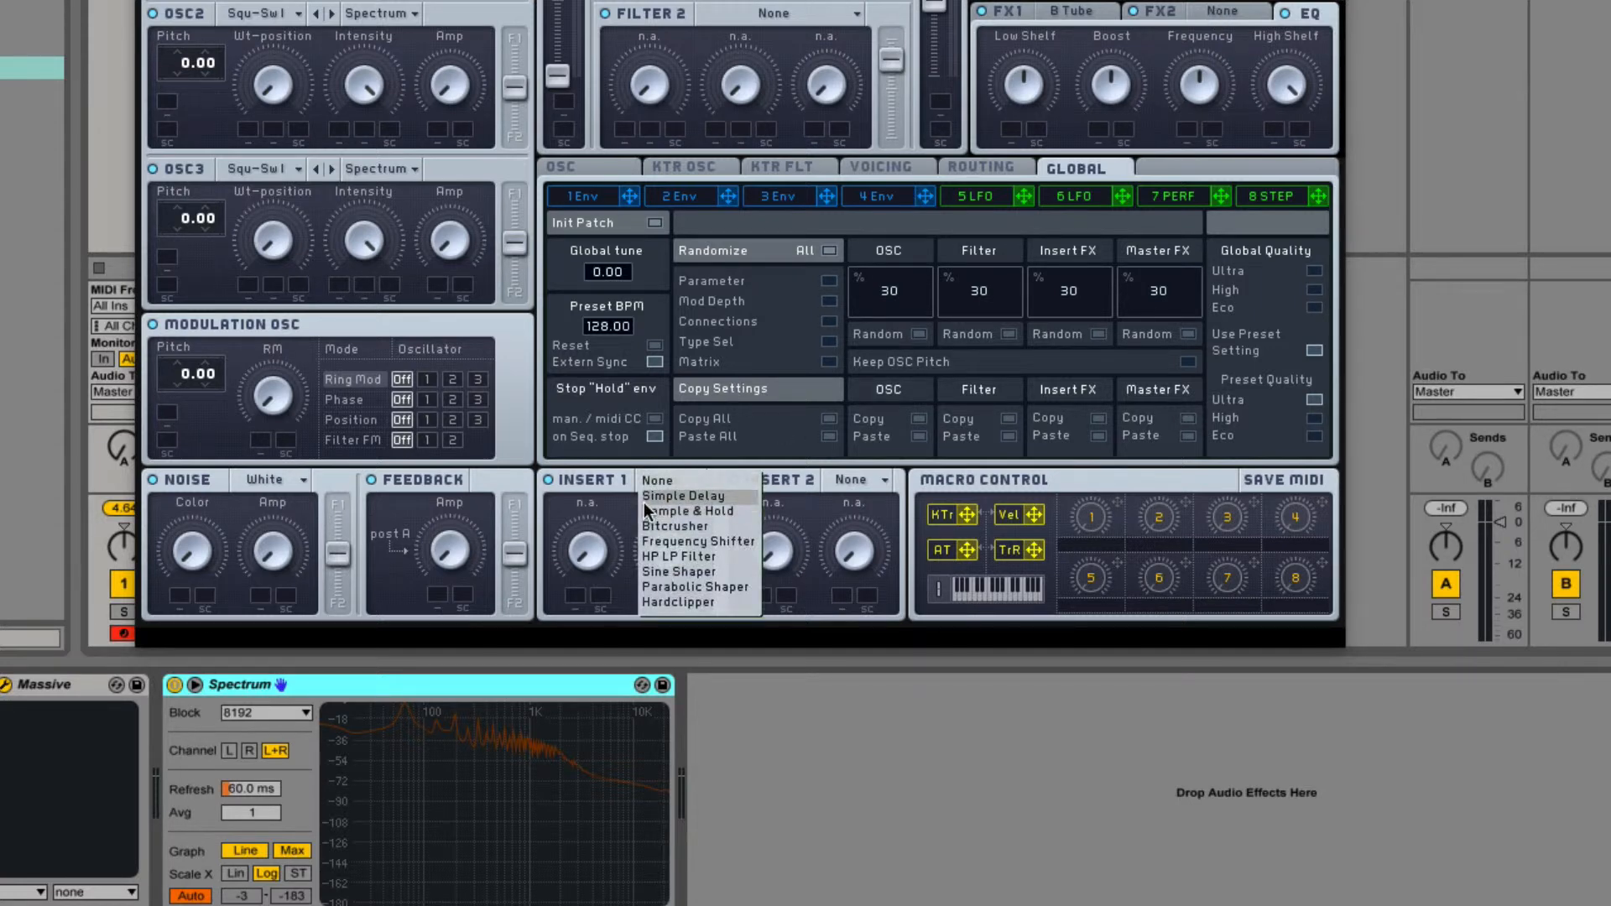
click(1218, 118)
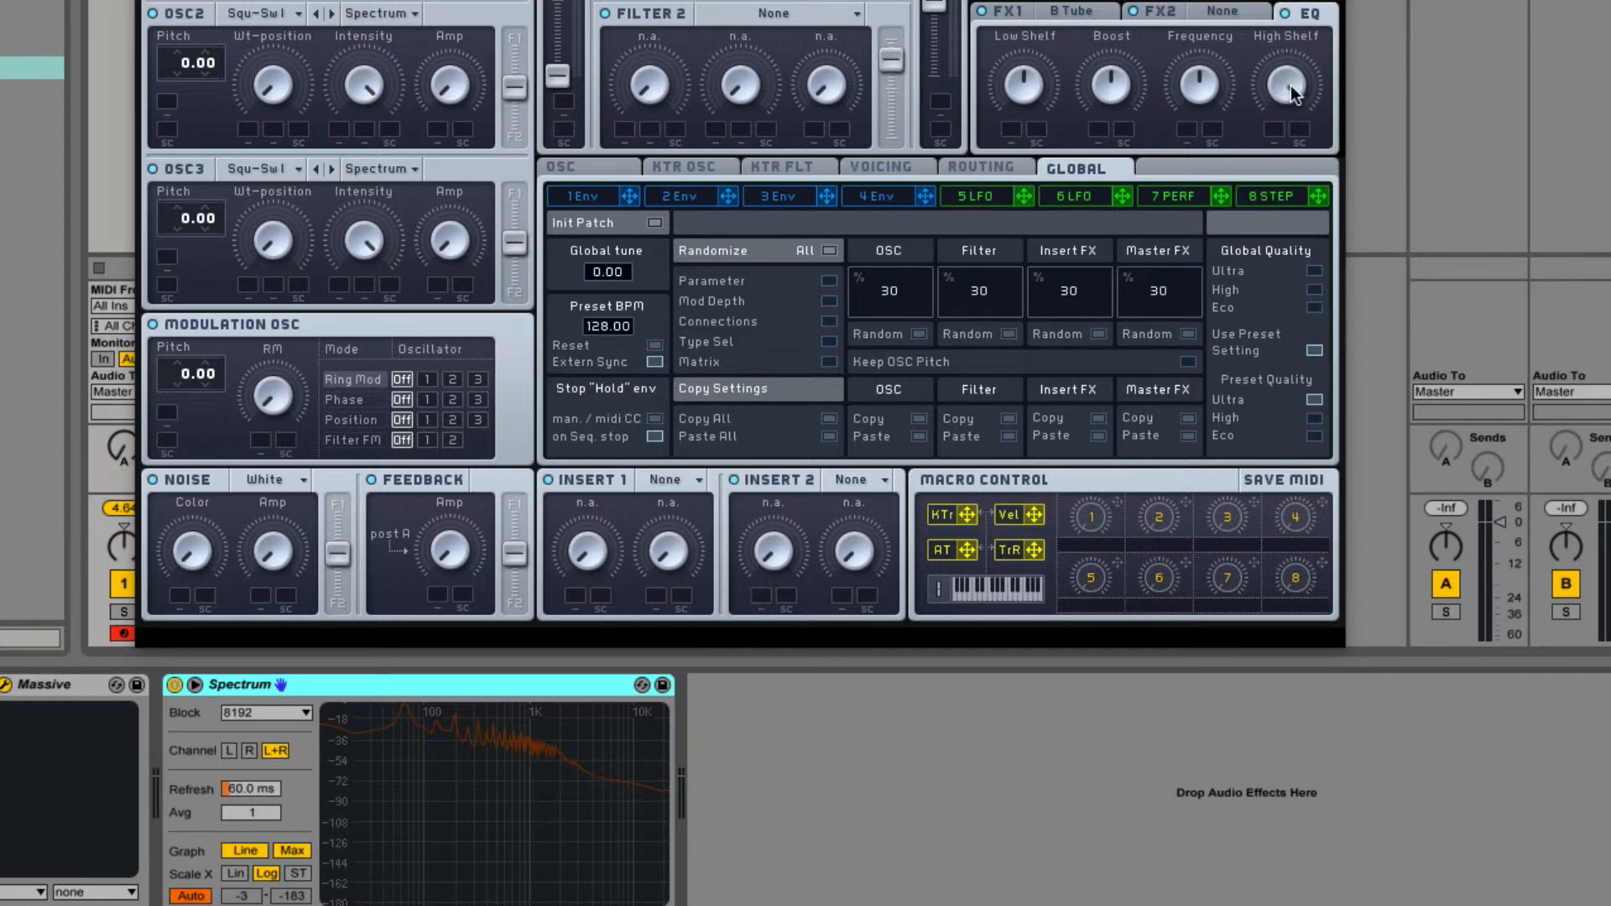
drag(1288, 84, 1297, 2)
drag(1284, 77, 1303, 137)
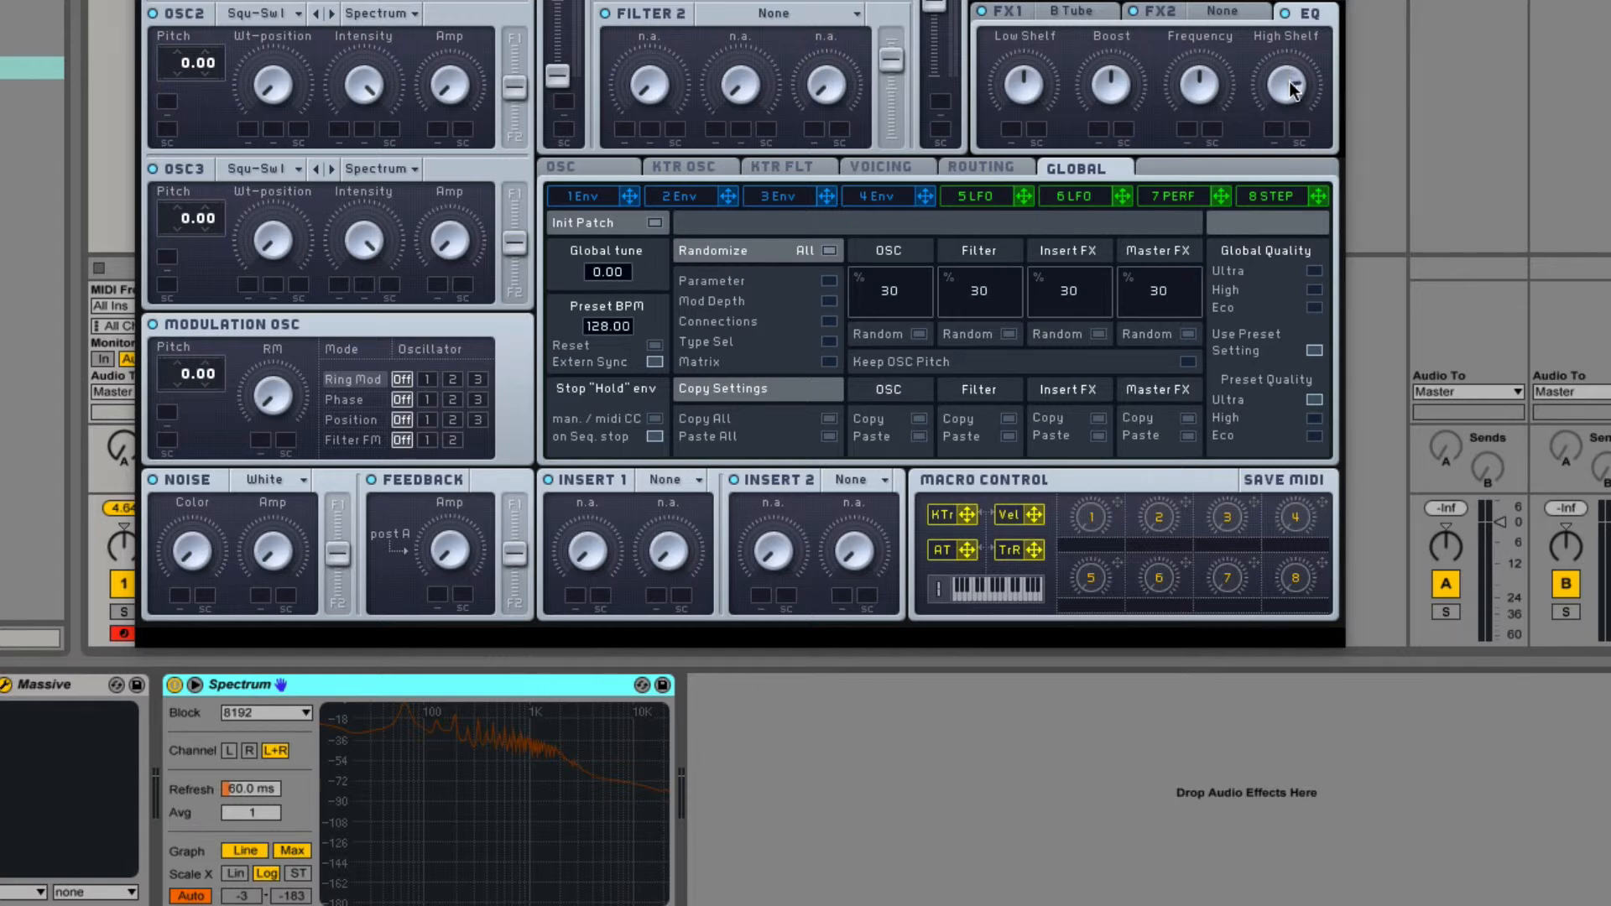